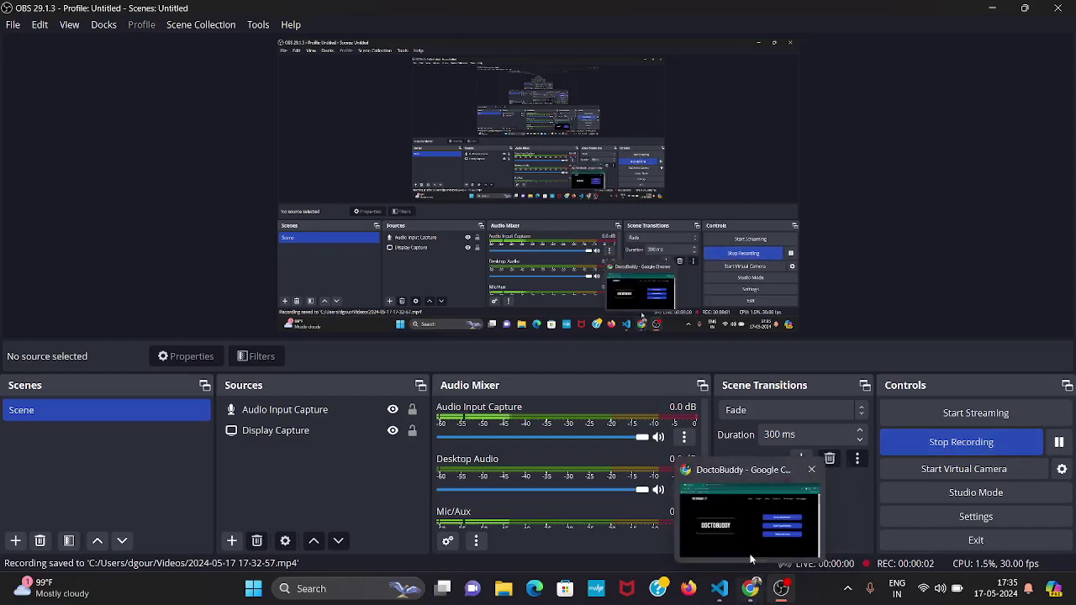
# Switch to the Chrome window showing the DoctoBuddy home page at 127.0.0.1:5500/index.html.
pyautogui.click(750, 539)
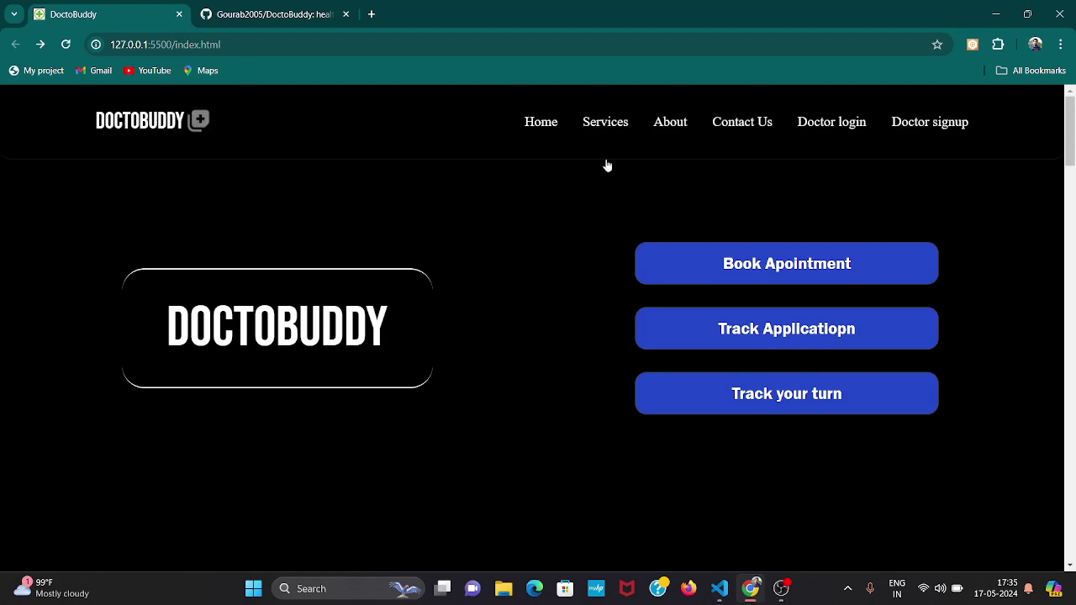
pyautogui.scroll(-1, 746, 503)
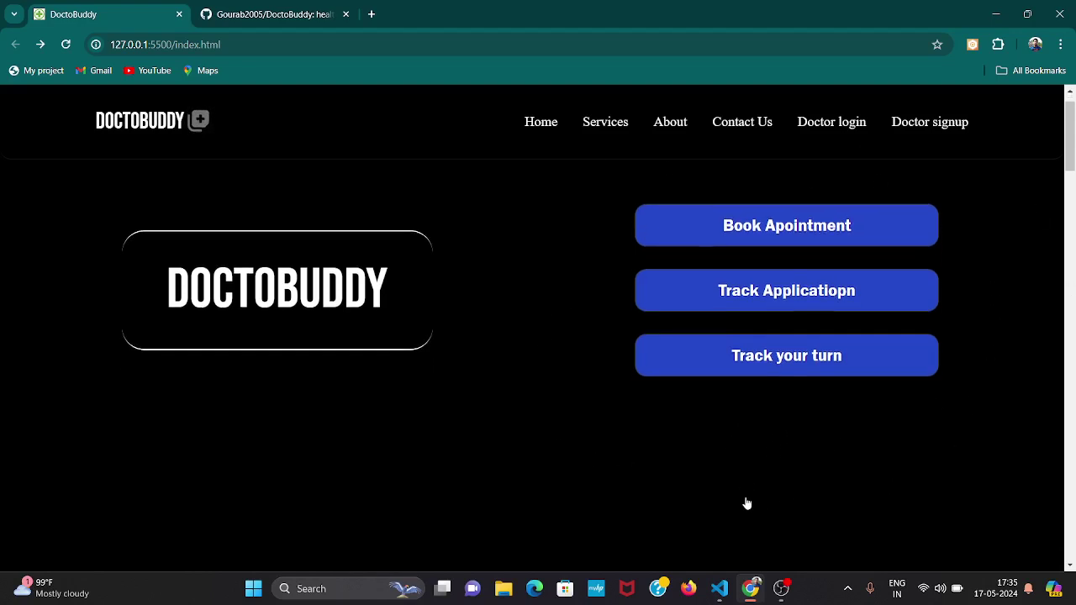
pyautogui.scroll(1, 746, 502)
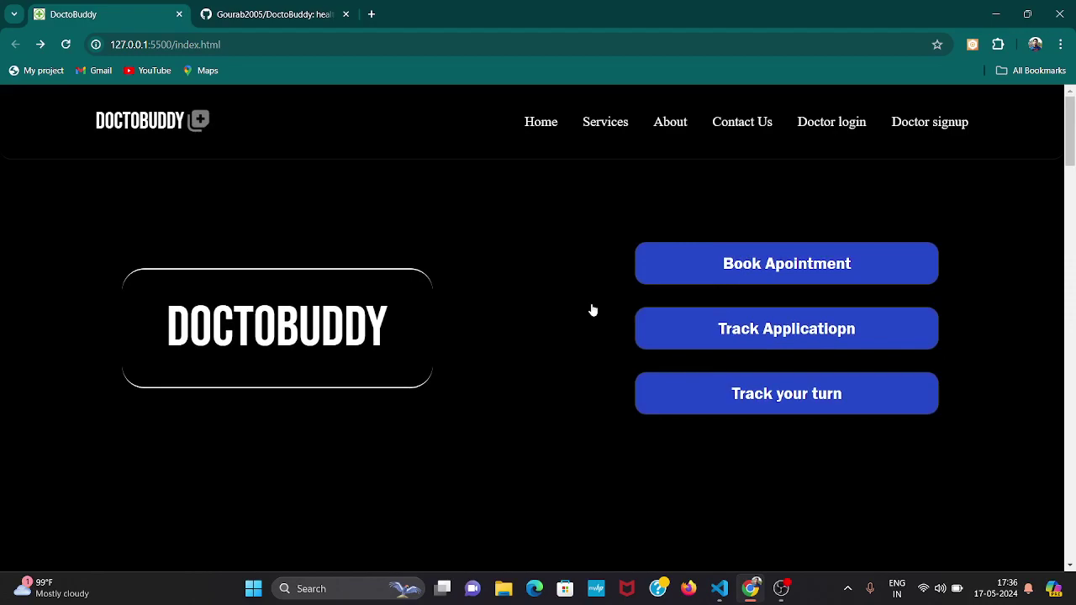
pyautogui.scroll(-7, 593, 311)
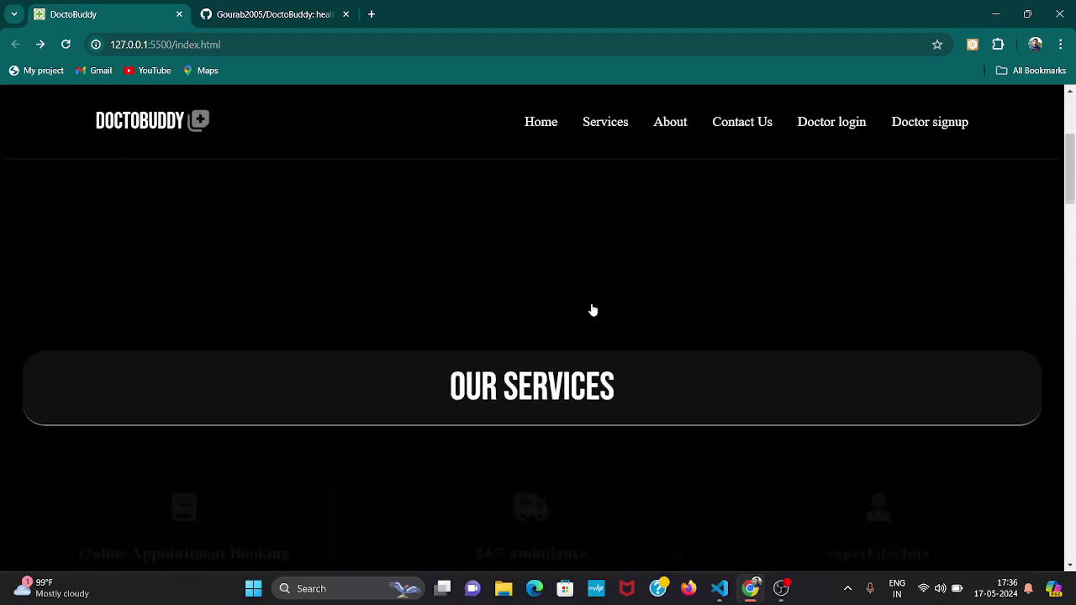
pyautogui.scroll(-10, 592, 311)
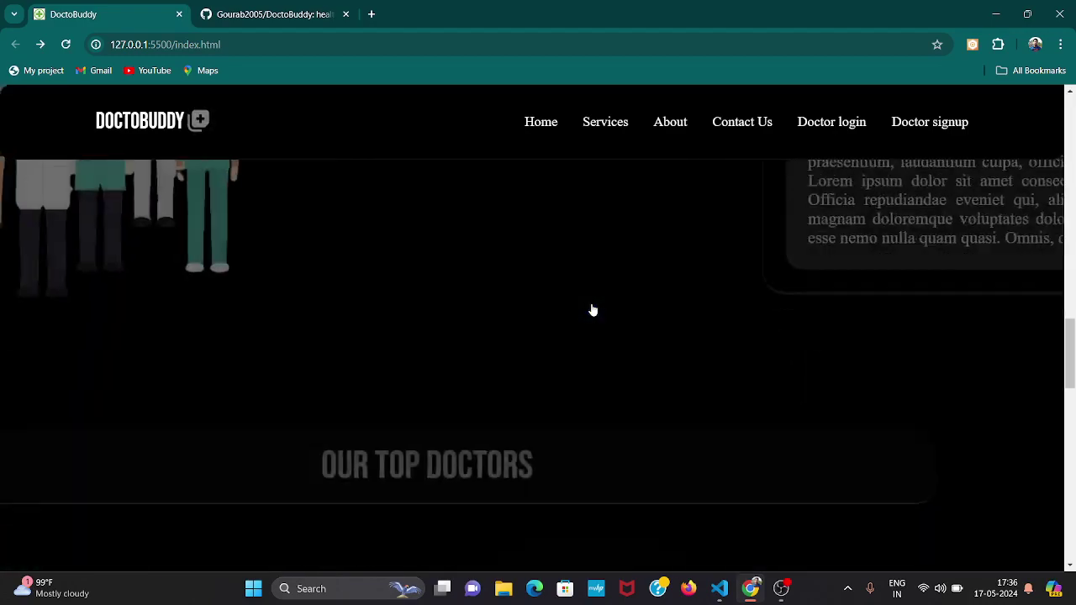
pyautogui.scroll(3, 593, 312)
pyautogui.scroll(-9, 593, 311)
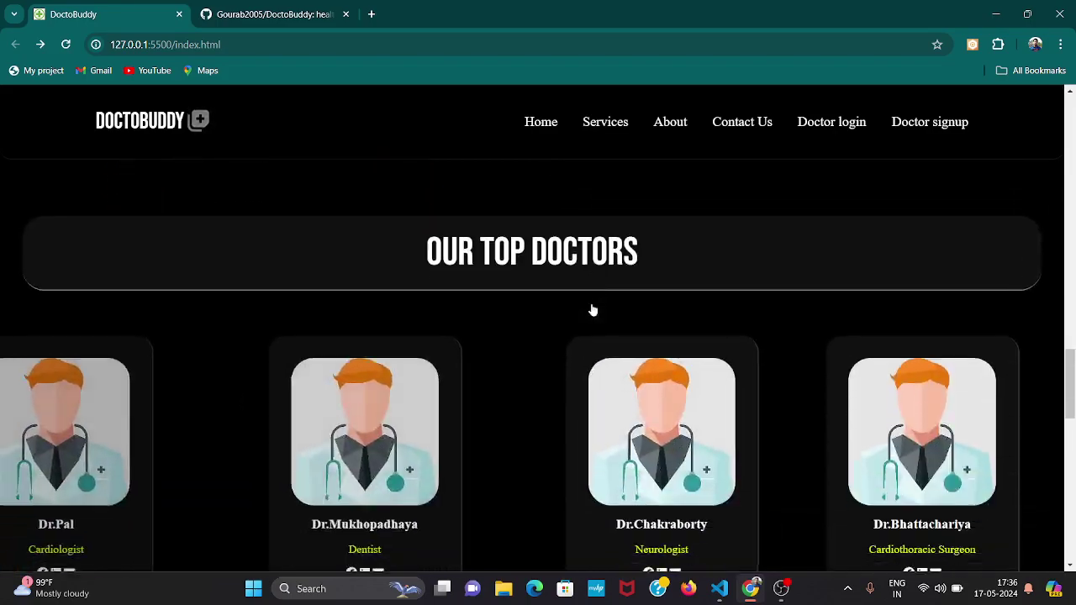
pyautogui.scroll(-7, 593, 312)
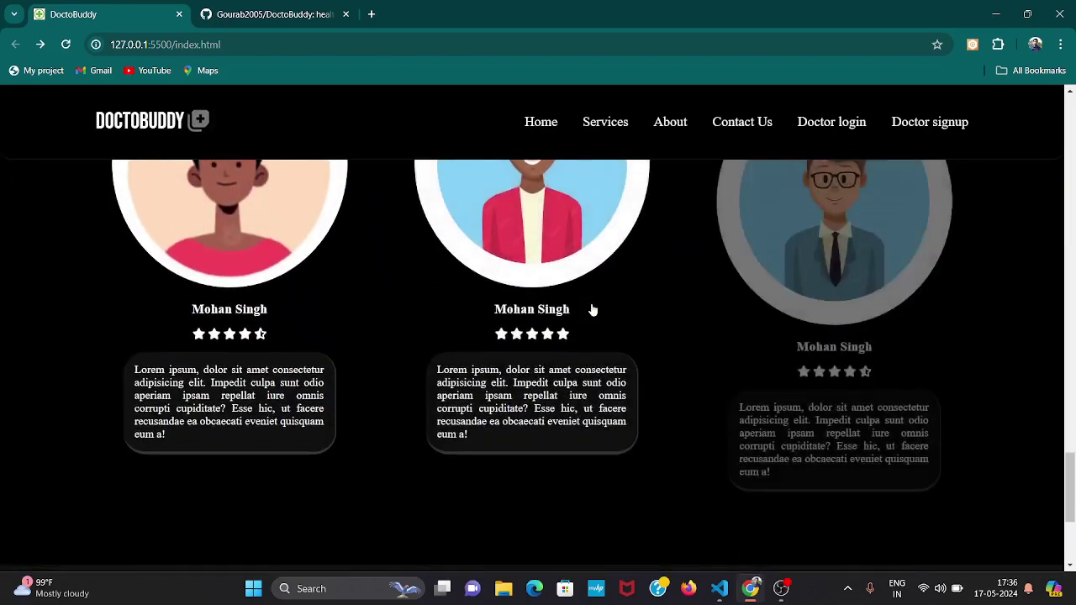
pyautogui.scroll(-2, 593, 311)
pyautogui.scroll(8, 593, 311)
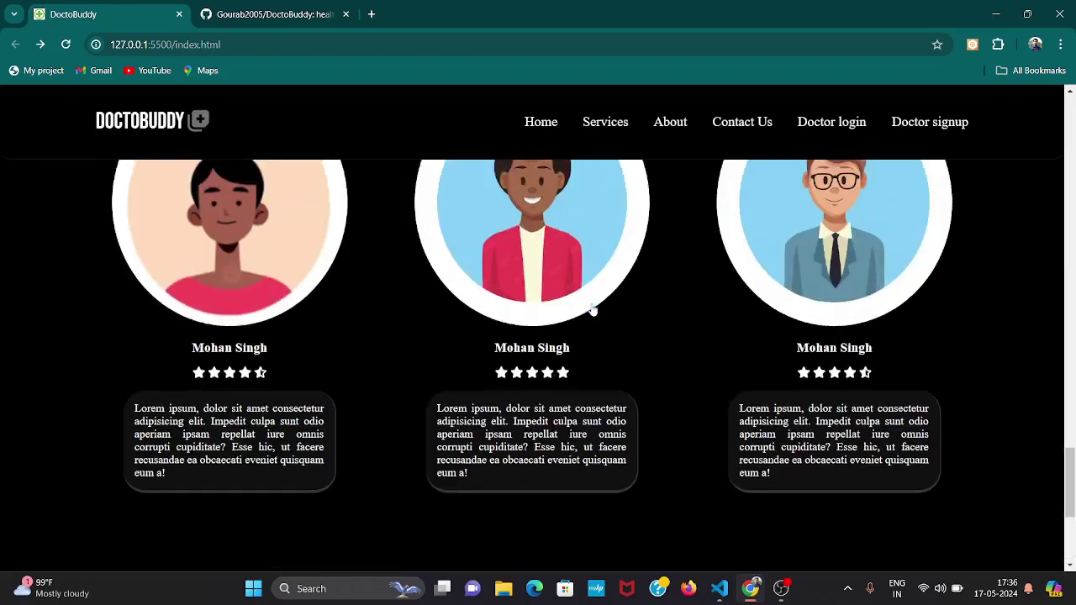
pyautogui.scroll(8, 593, 311)
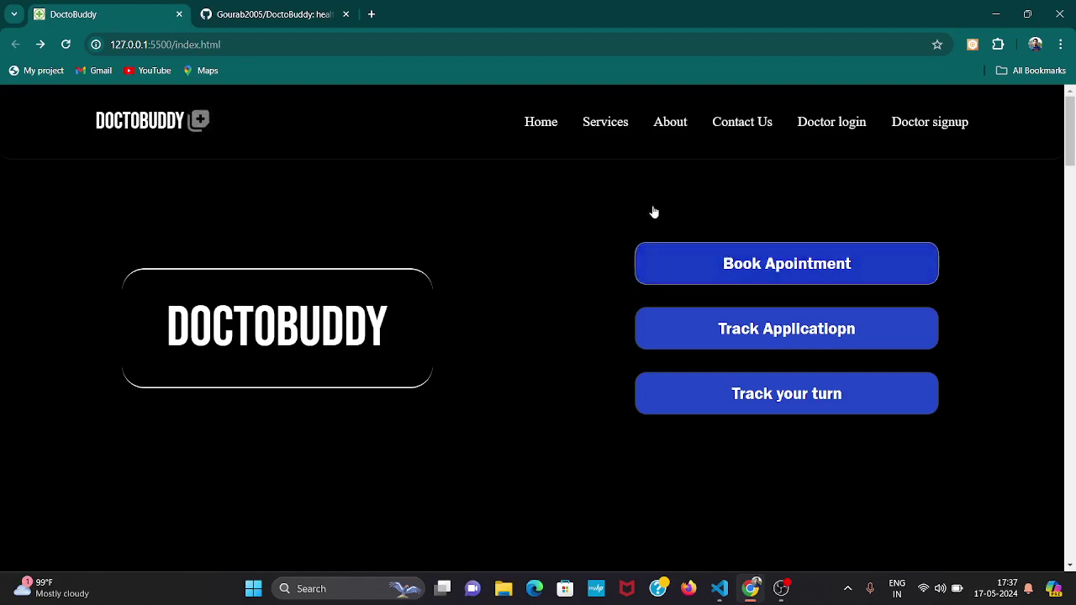
# Open the Book Appointment form and fill in the patient's saved name.
pyautogui.click(795, 269)
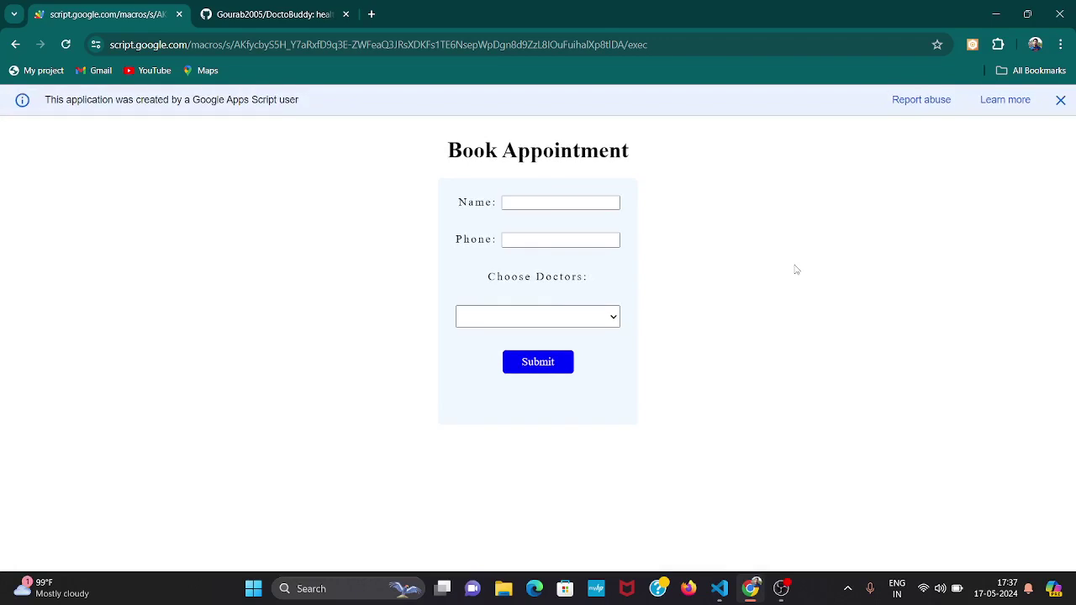
pyautogui.click(608, 202)
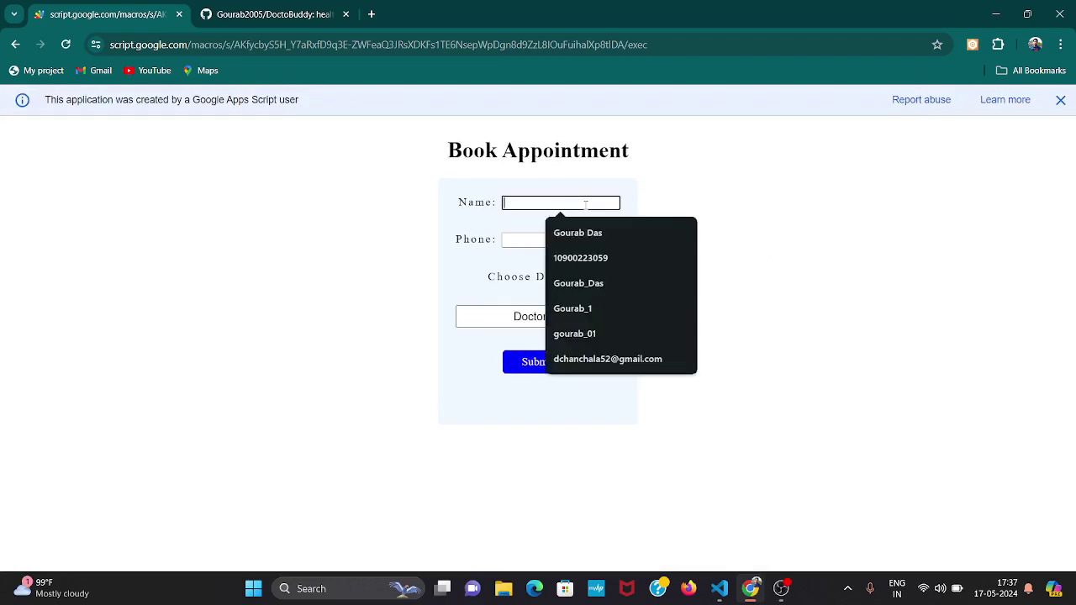
pyautogui.moveTo(459, 205); pyautogui.dragTo(484, 209)
pyautogui.click(483, 208)
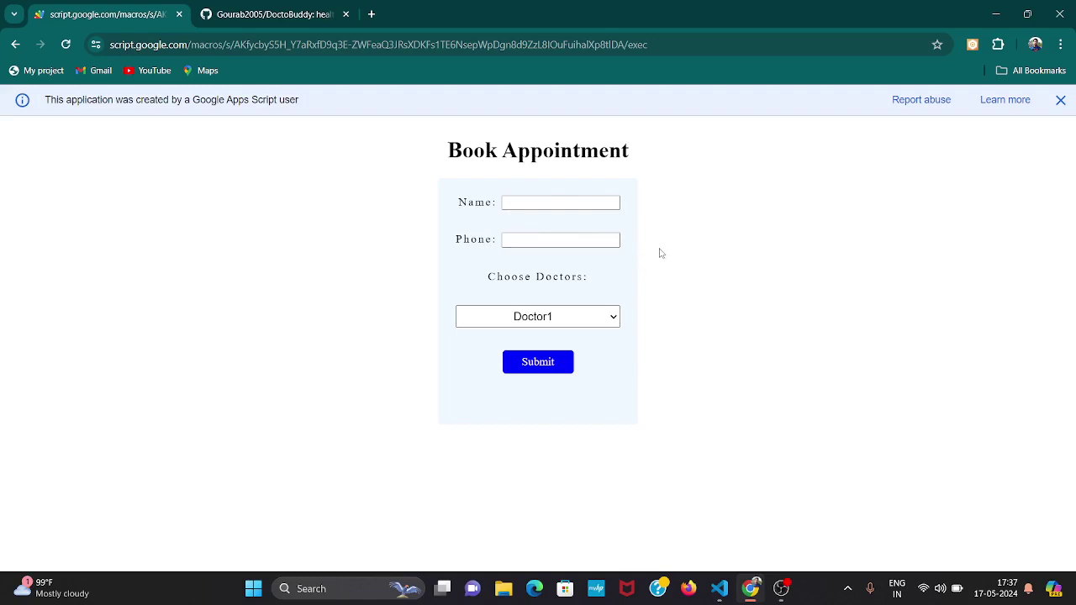
pyautogui.click(589, 206)
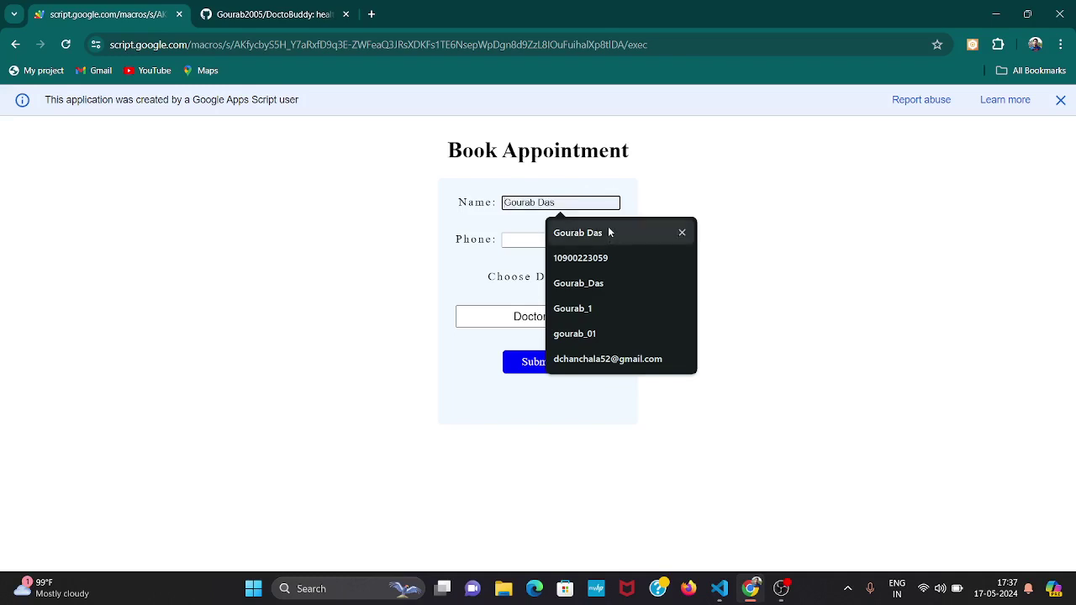
pyautogui.click(609, 233)
# Fill in the saved phone number and choose doctor Testing.
pyautogui.click(557, 241)
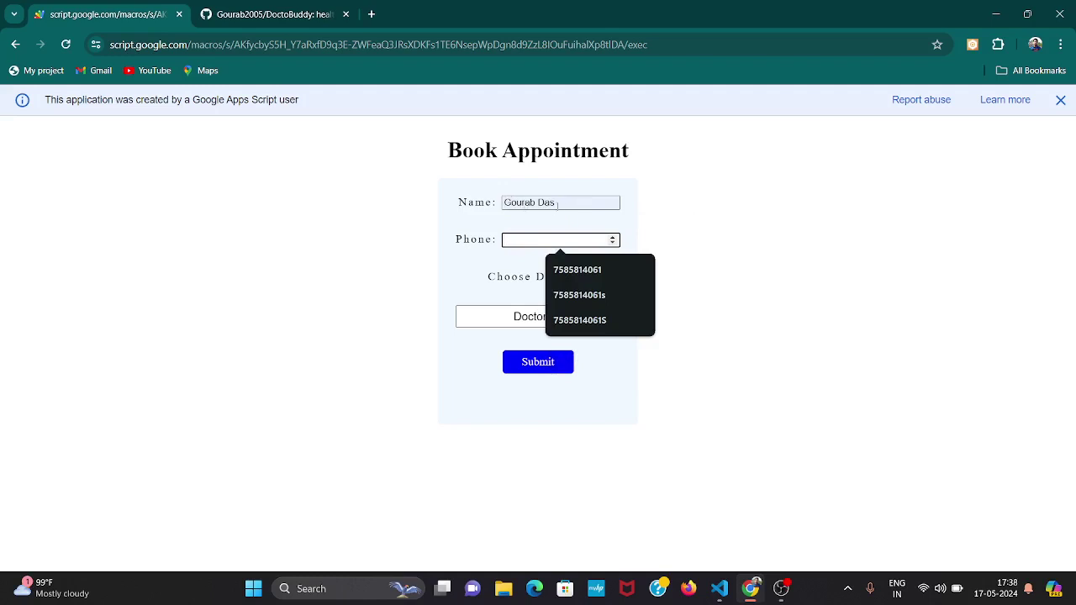
pyautogui.click(573, 269)
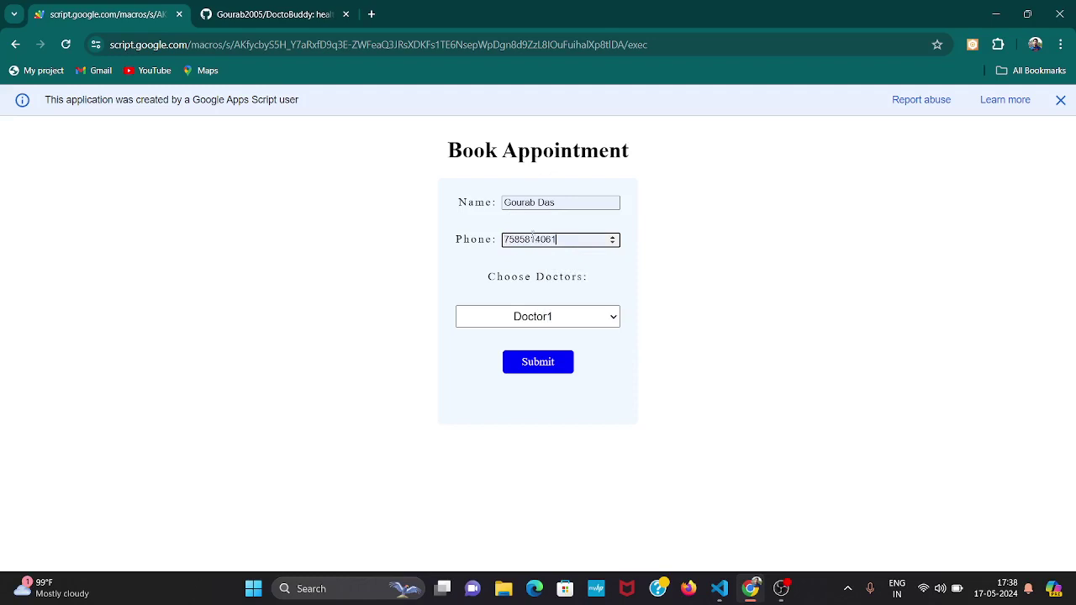
pyautogui.click(575, 318)
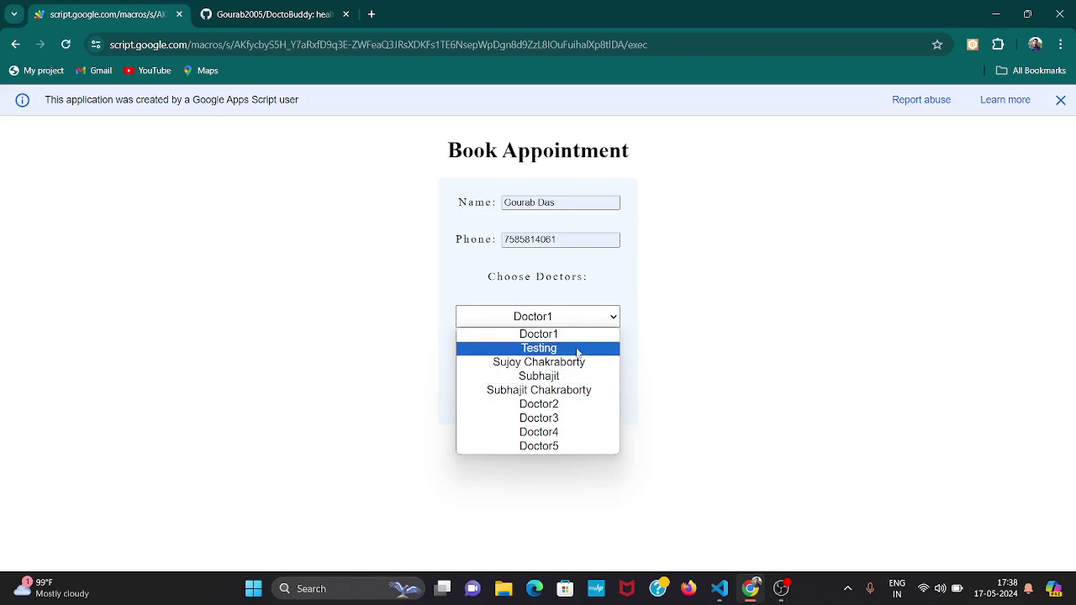
pyautogui.click(569, 354)
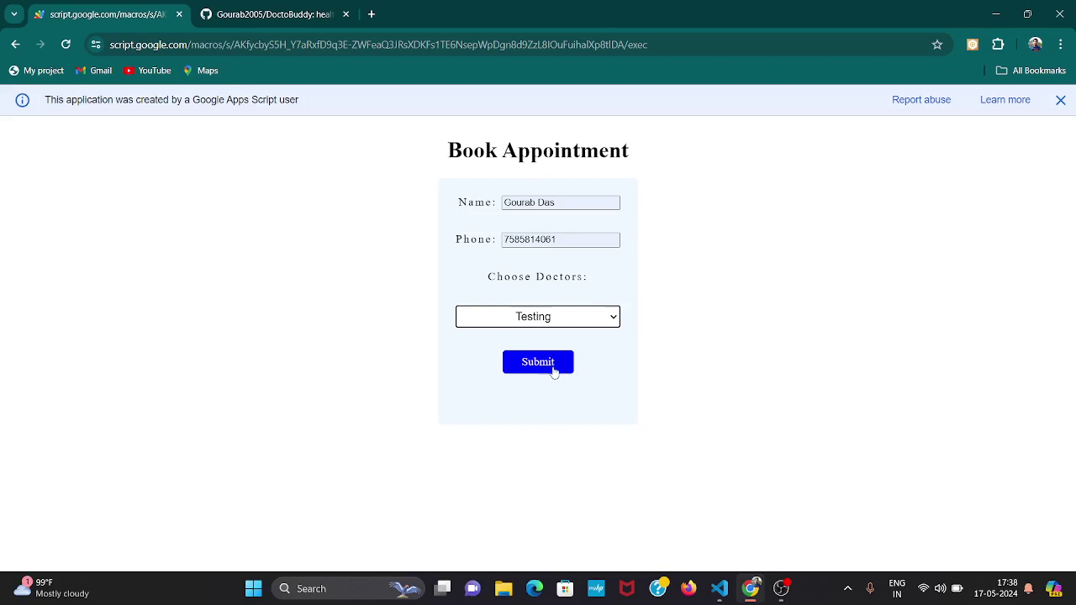
# Submit the booking, which returns an appointment ID and queue number 8, then select that ID for copying.
pyautogui.click(555, 373)
pyautogui.click(551, 371)
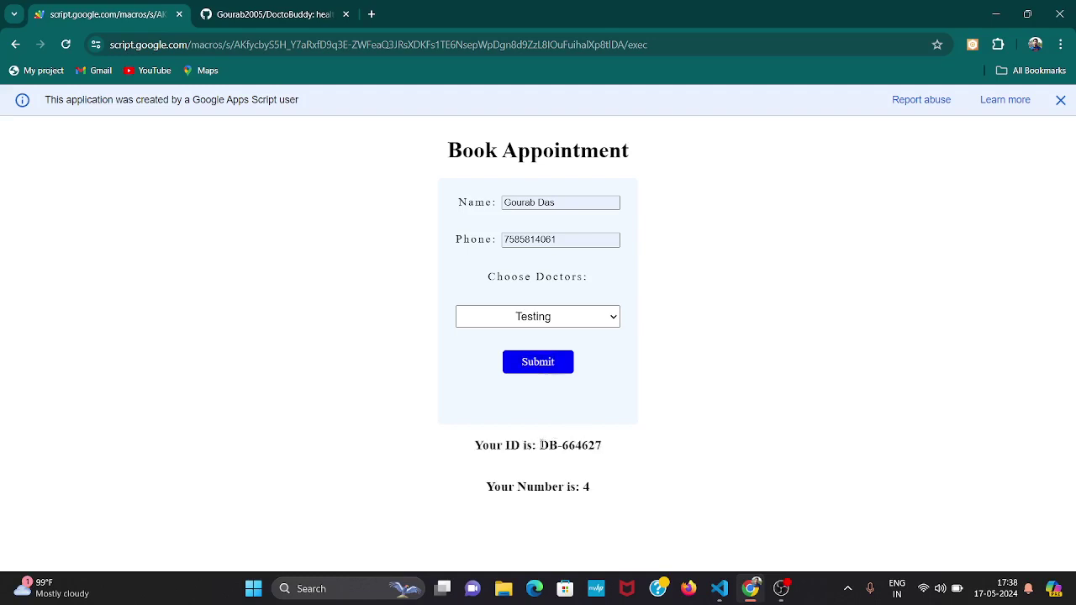
pyautogui.moveTo(541, 446); pyautogui.dragTo(613, 450)
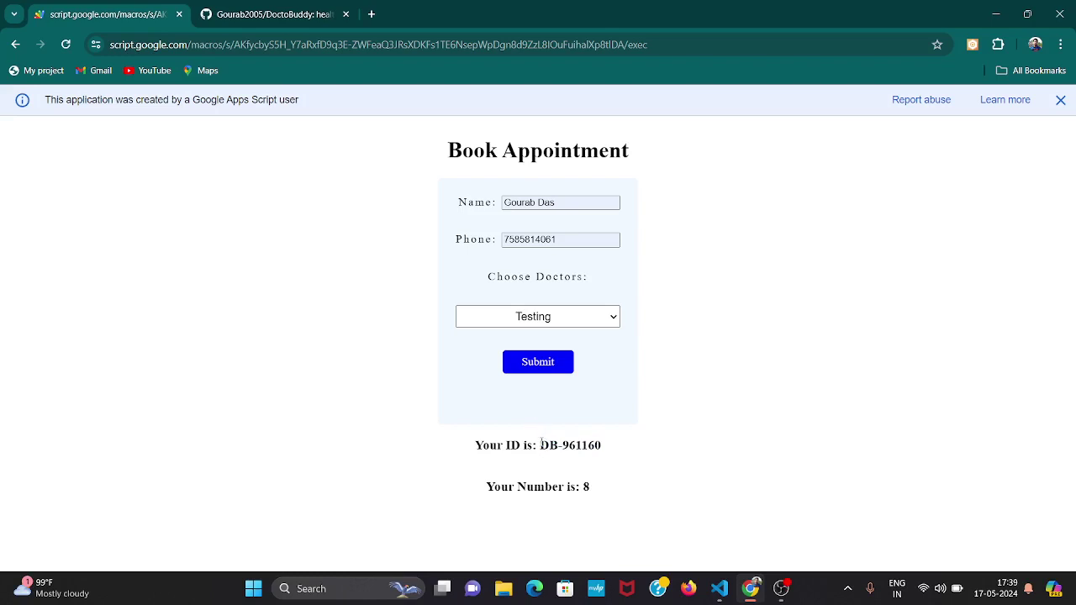
pyautogui.moveTo(541, 443); pyautogui.dragTo(607, 450)
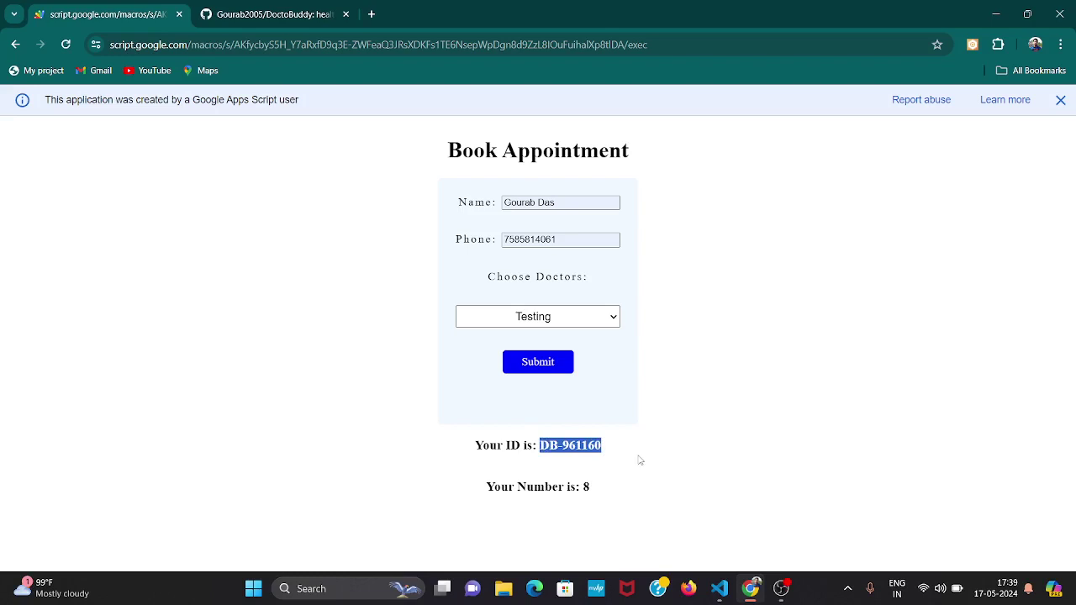
pyautogui.click(641, 461)
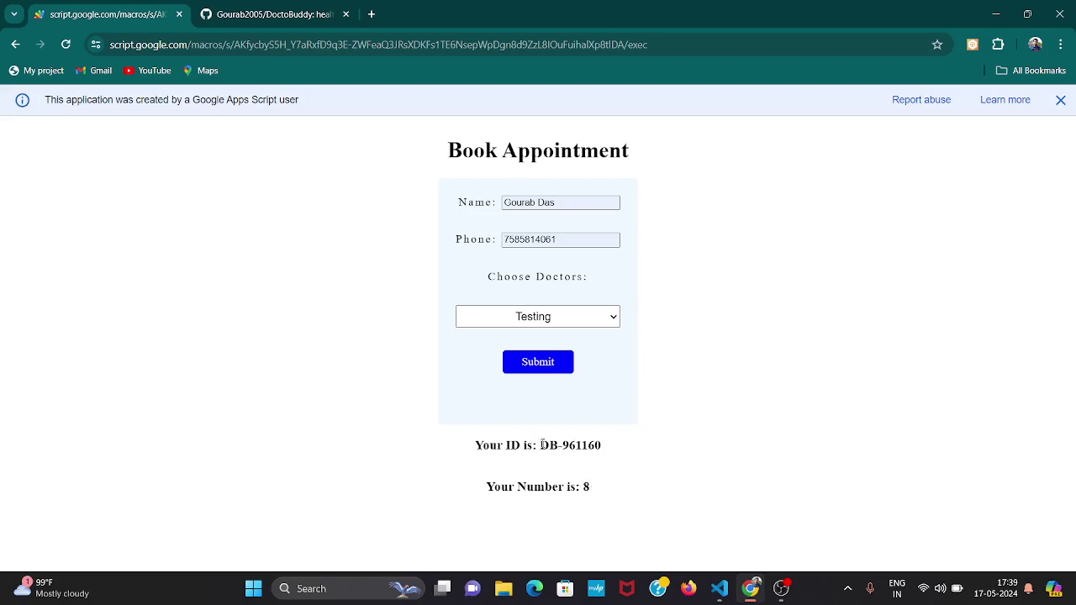
pyautogui.moveTo(540, 445); pyautogui.dragTo(606, 449)
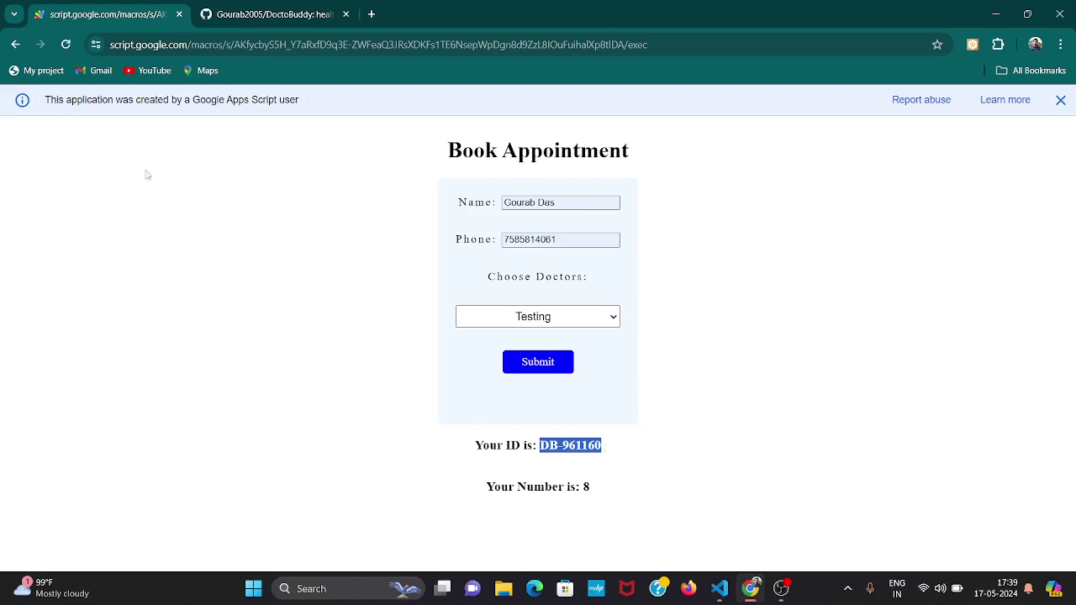
# From the home page open Track Your Application, paste the booking ID and fill in the patient's saved name.
pyautogui.click(21, 48)
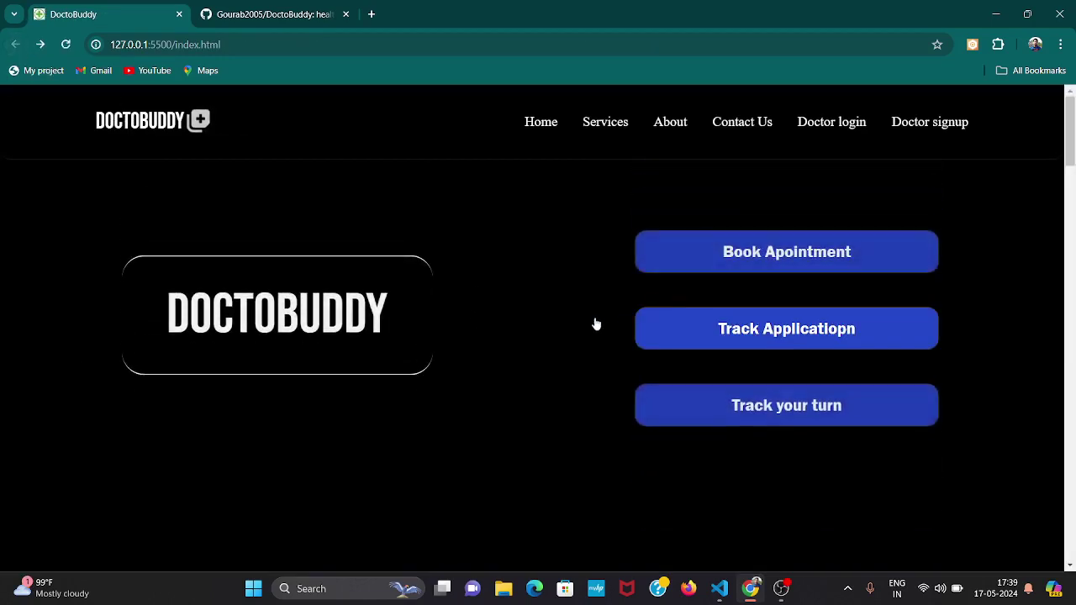
pyautogui.click(766, 333)
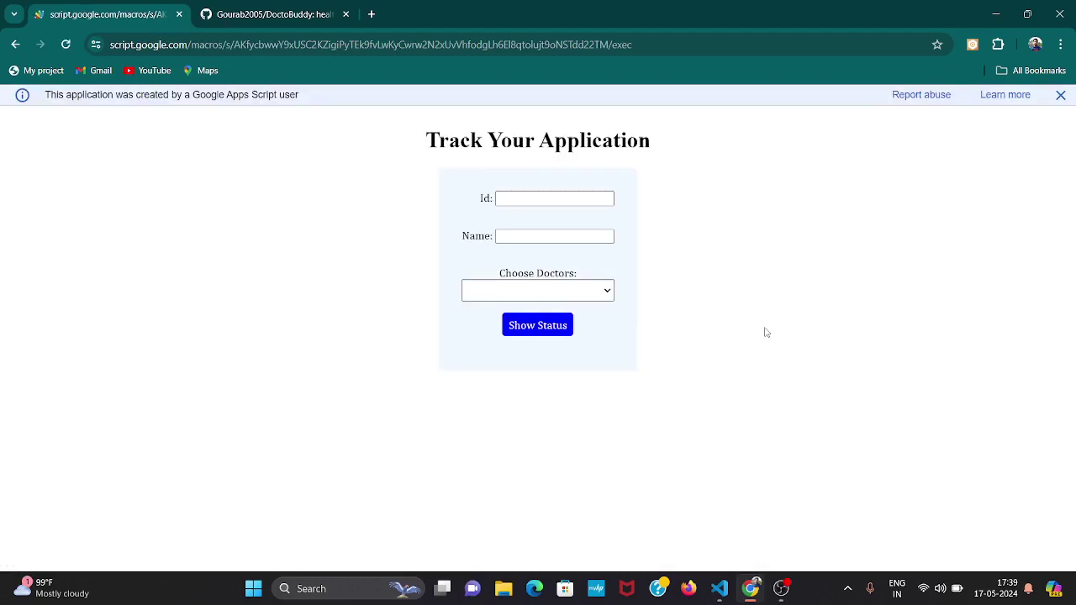
pyautogui.click(527, 208)
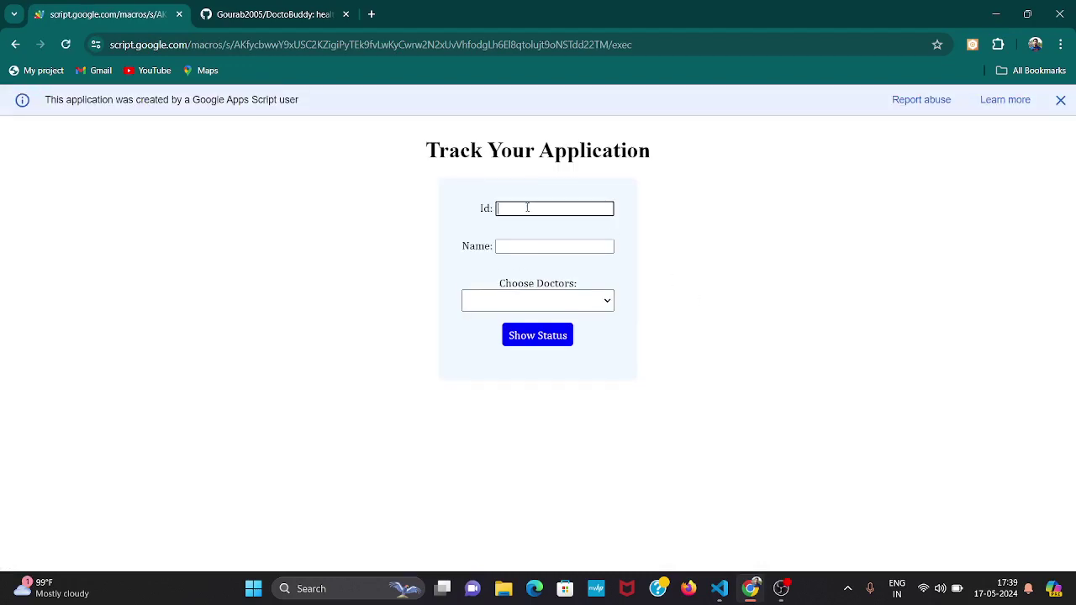
pyautogui.write('DB 961160')
pyautogui.click(530, 246)
pyautogui.click(555, 277)
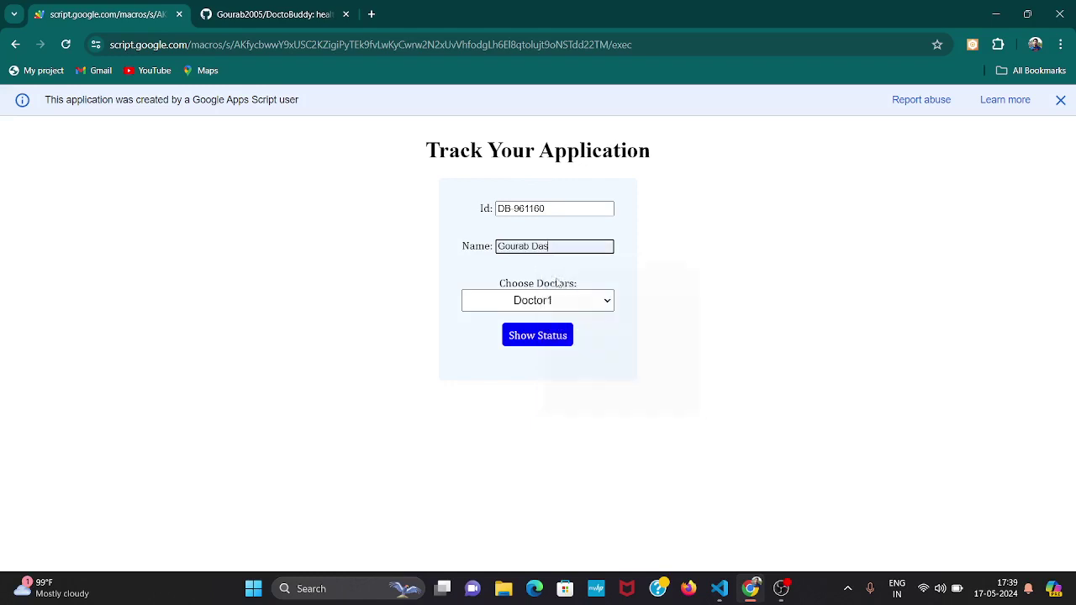
pyautogui.click(550, 301)
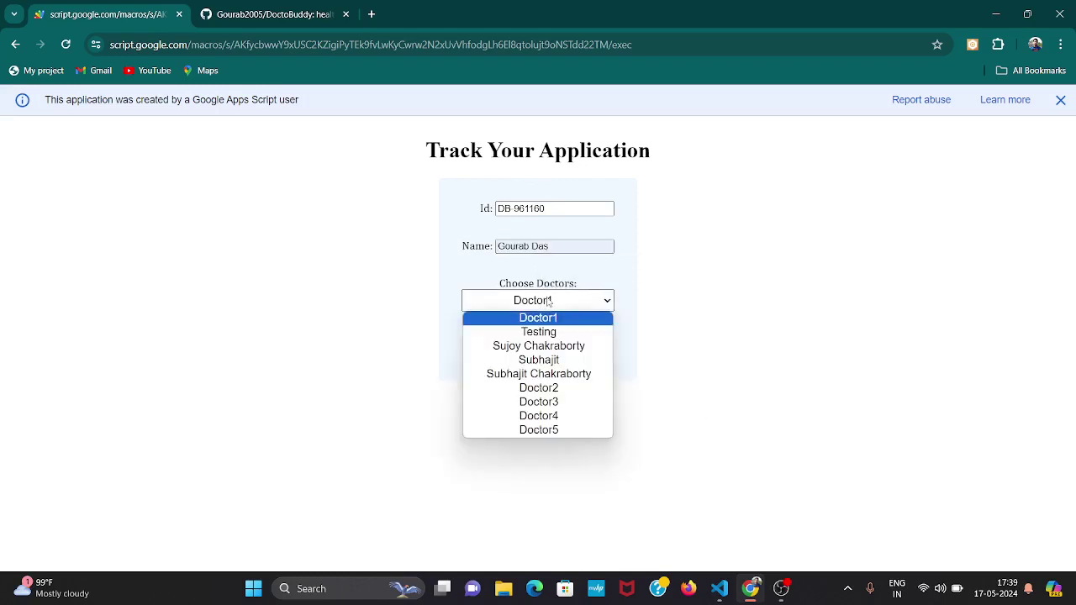
# Choose doctor Testing to show the status: booked 17/05/2024 17:38:48, Checked NO.
pyautogui.click(561, 347)
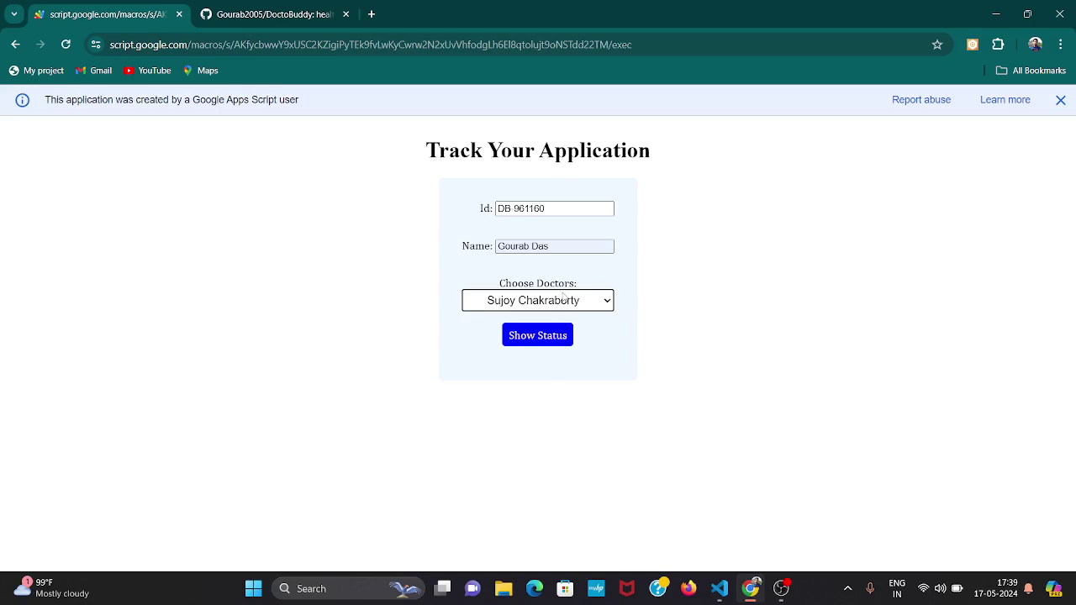
pyautogui.click(565, 305)
pyautogui.click(562, 332)
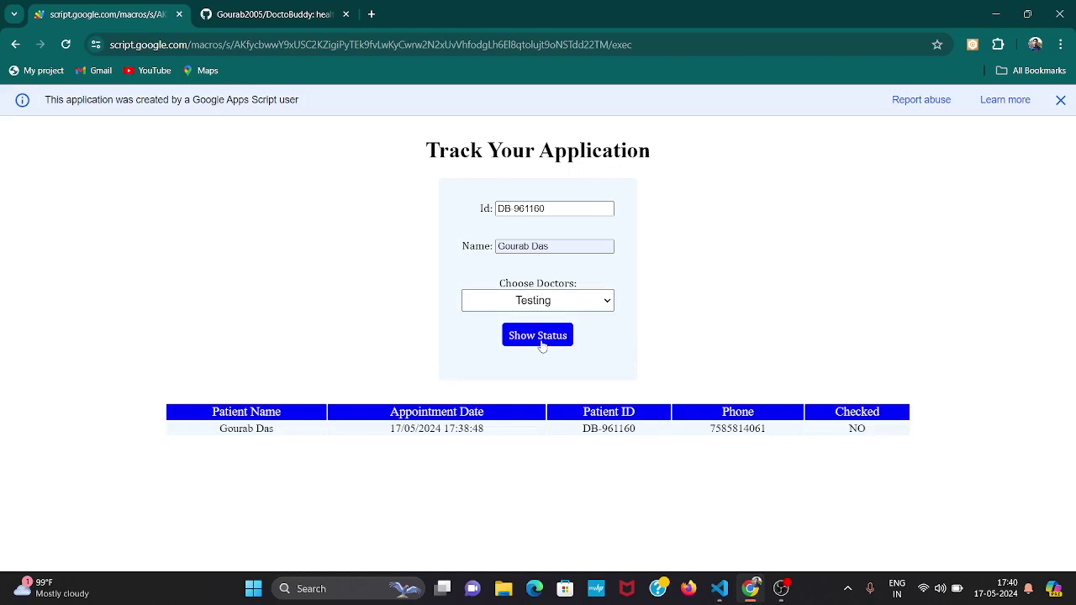
# Highlight the status row details, then select the whole patient ID in the Id field.
pyautogui.moveTo(217, 433); pyautogui.dragTo(277, 433)
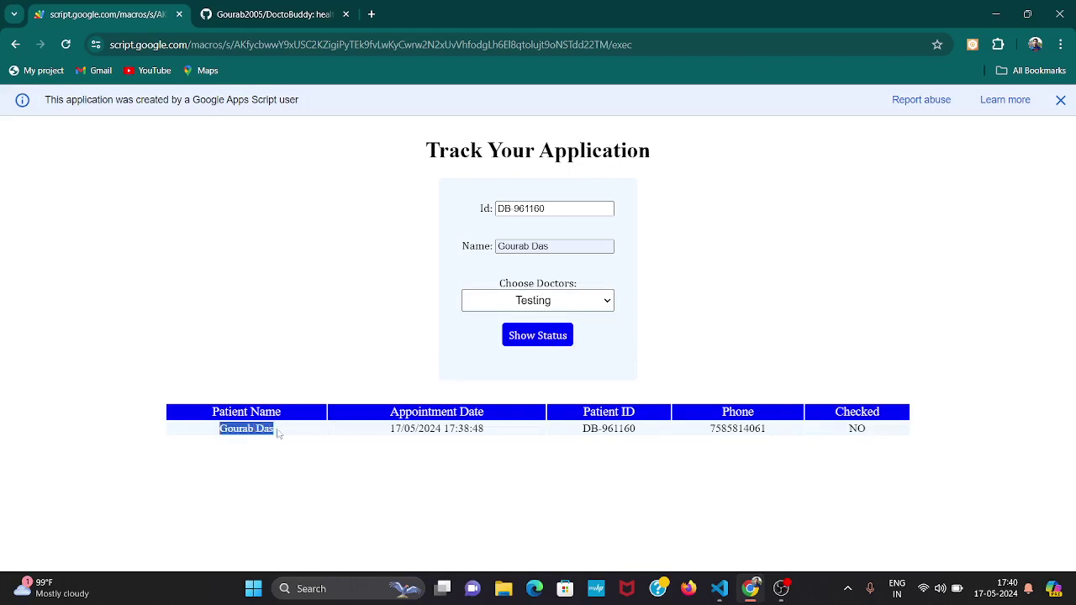
pyautogui.moveTo(388, 429); pyautogui.dragTo(495, 430)
pyautogui.click(495, 429)
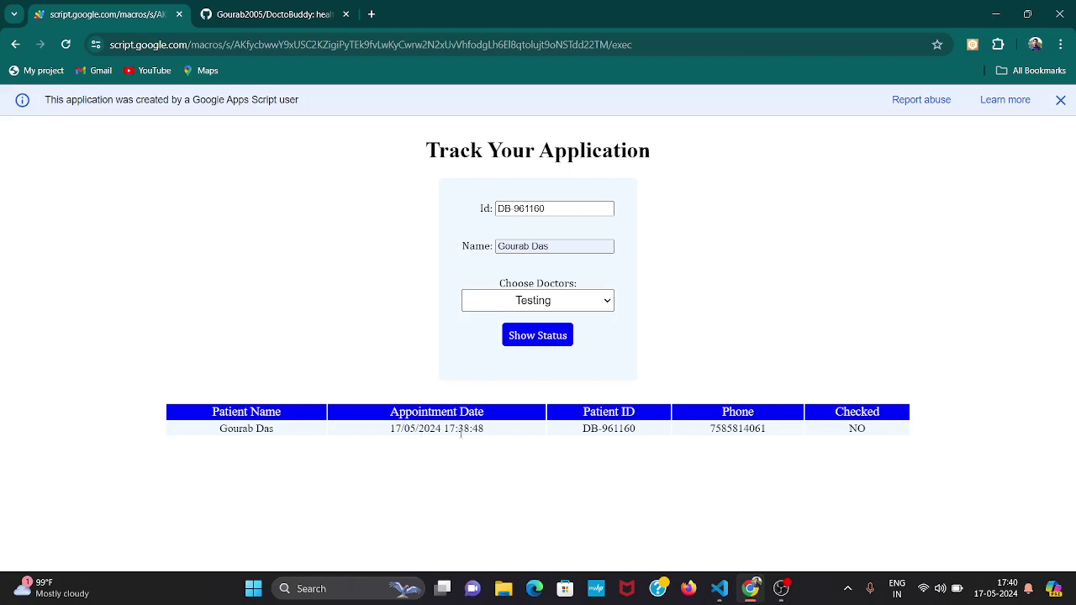
pyautogui.moveTo(444, 429); pyautogui.dragTo(474, 430)
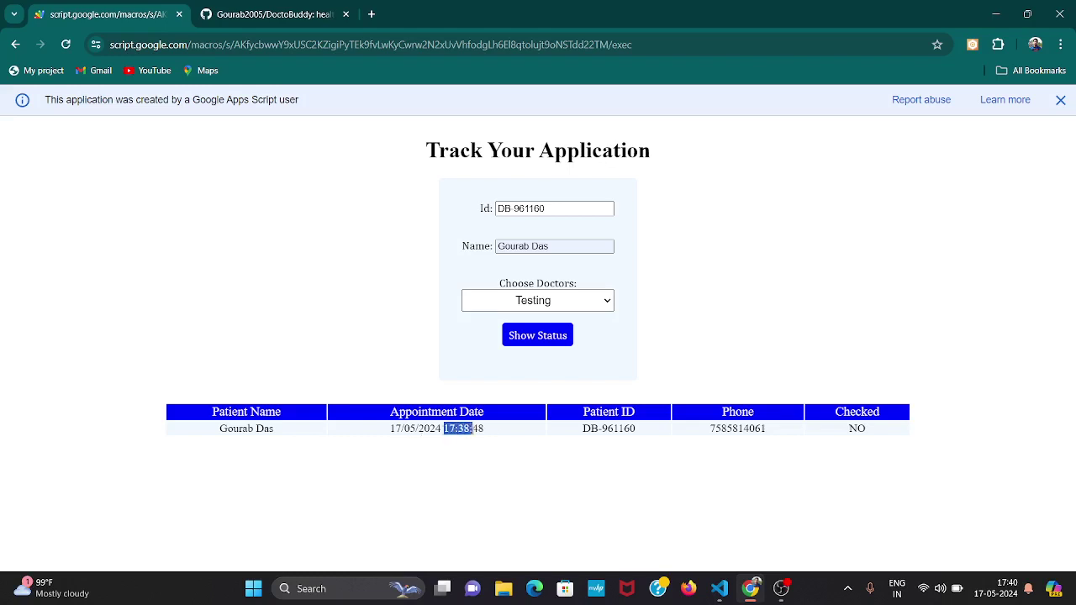
pyautogui.click(494, 435)
pyautogui.click(519, 208)
pyautogui.tripleClick(519, 208)
pyautogui.hotkey('ctrl', 'c')
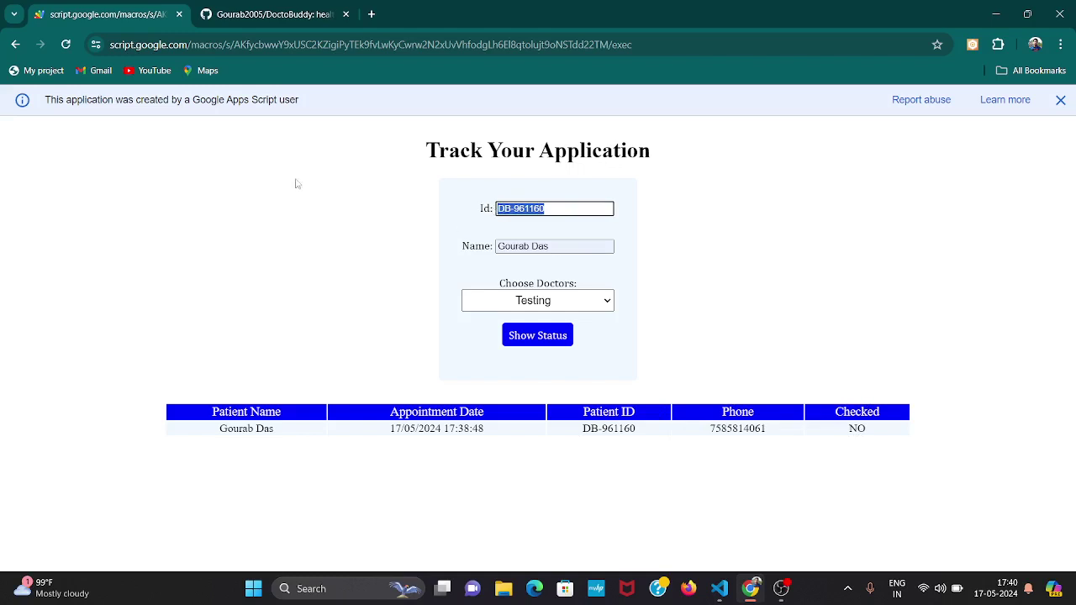
# Go back to the DoctoBuddy home page at index.html.
pyautogui.click(14, 45)
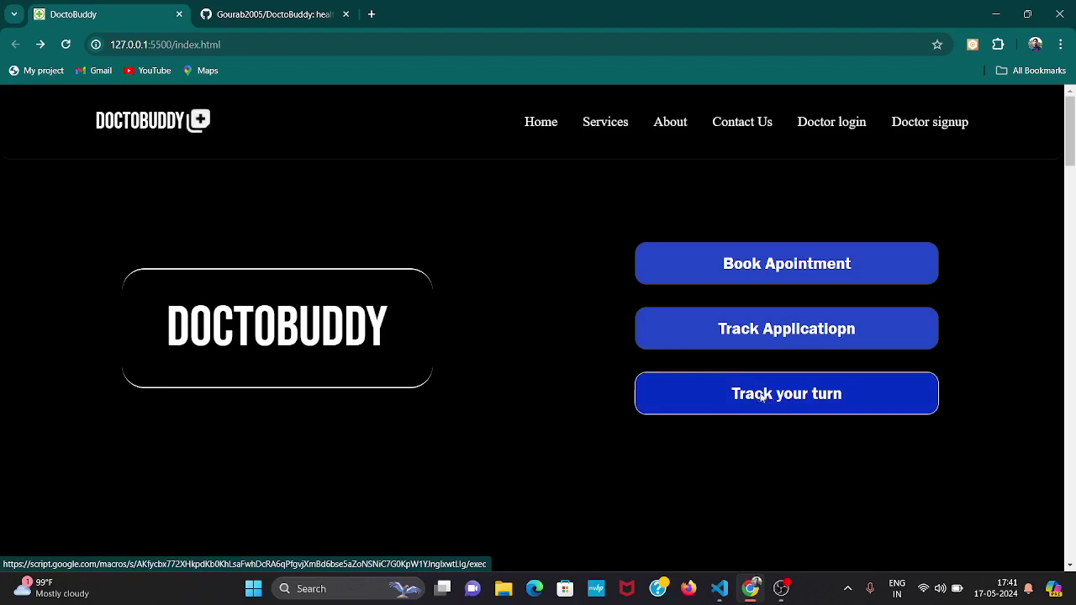
# Track the pasted patient ID's turn: Testing is viewing patient no 2, turn after 6 patients.
pyautogui.click(762, 399)
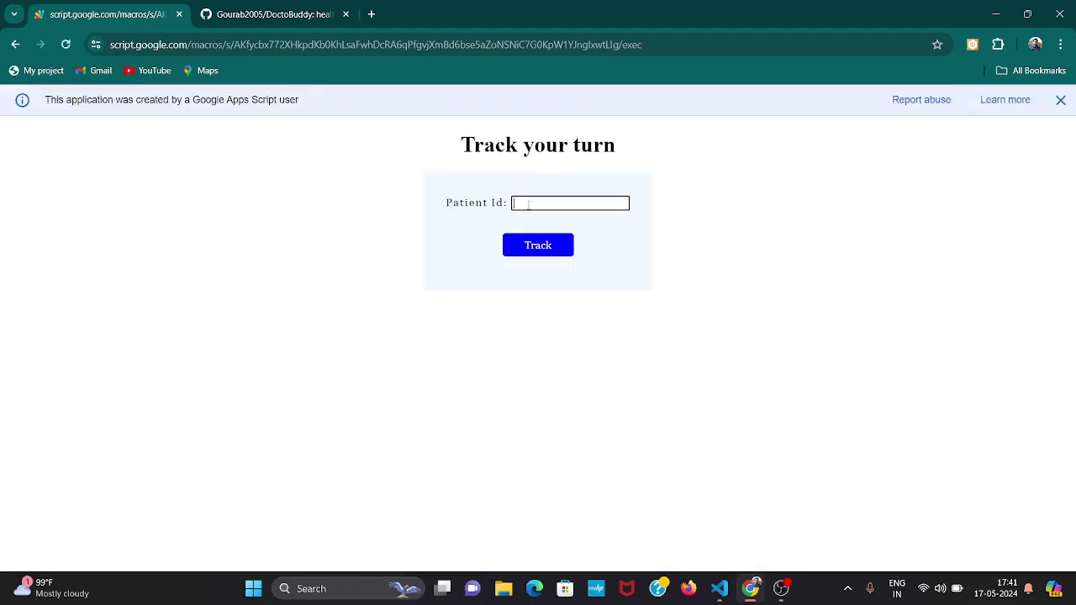
pyautogui.hotkey('ctrl', 'v')
pyautogui.click(558, 251)
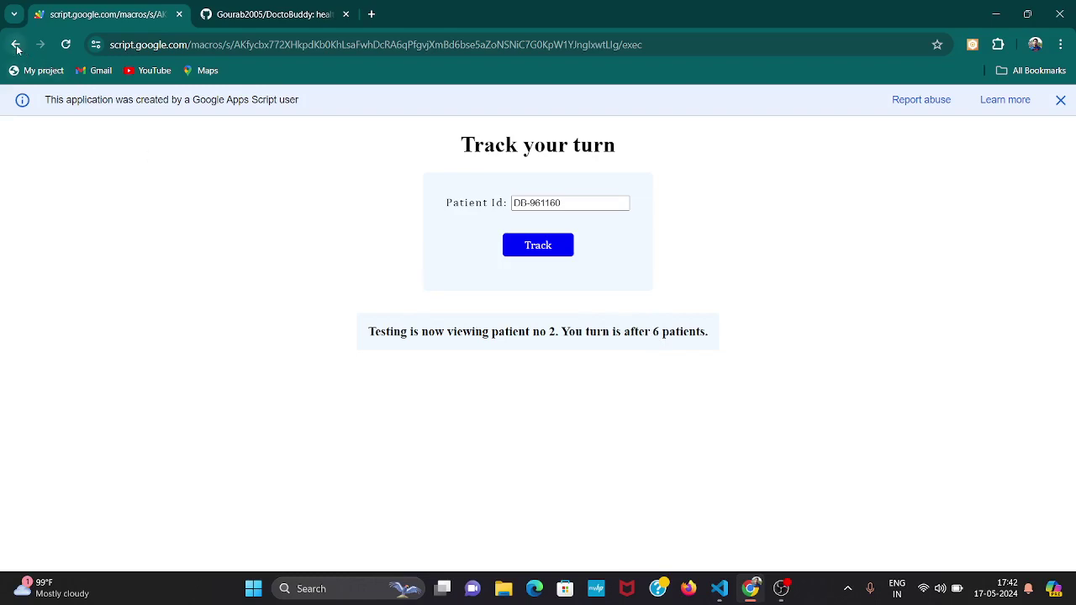
# Copy the patient ID into a new tab's address bar, then return to the home page.
pyautogui.moveTo(582, 202); pyautogui.dragTo(509, 212)
pyautogui.hotkey('ctrl', 'c')
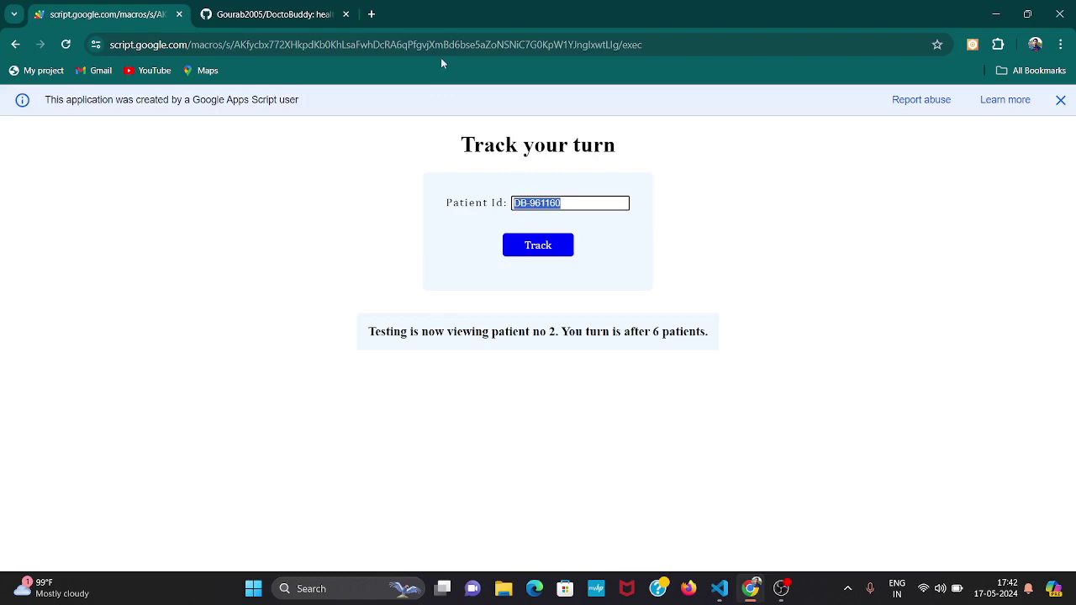
pyautogui.click(376, 15)
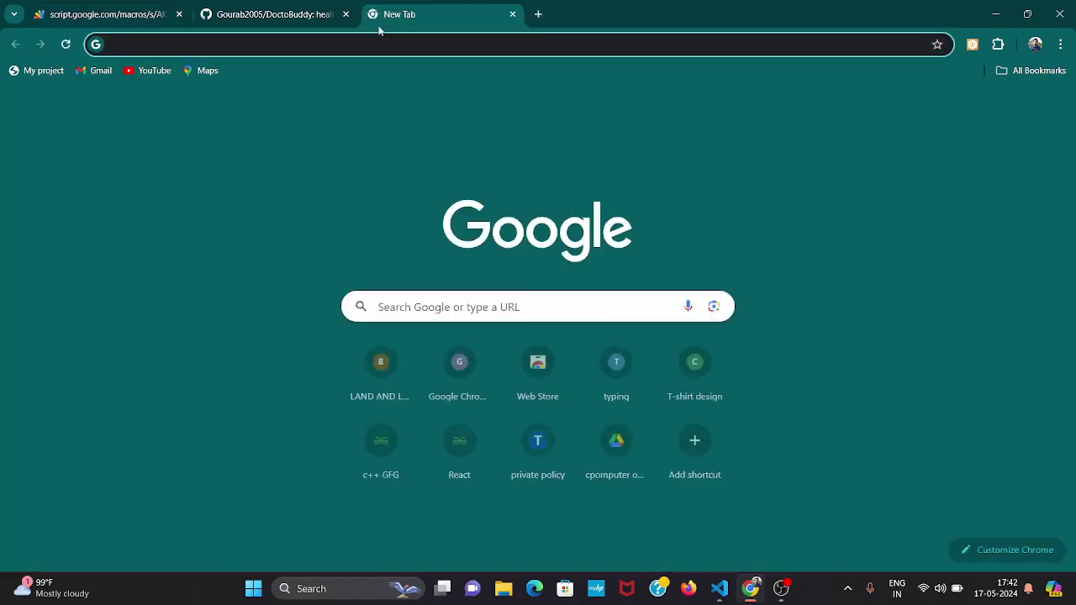
pyautogui.click(381, 42)
pyautogui.hotkey('ctrl', 'v')
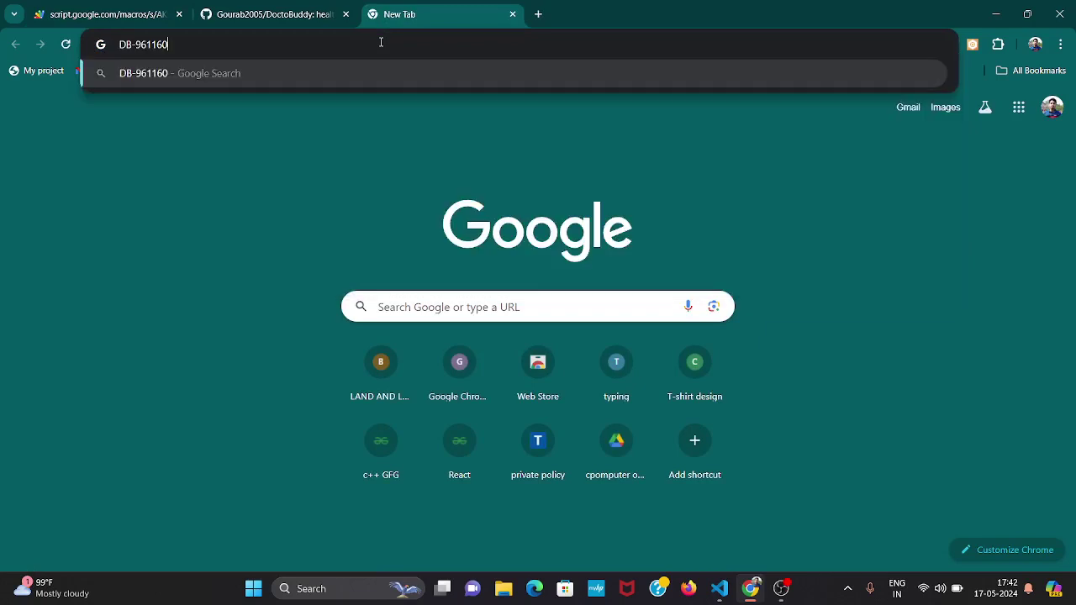
pyautogui.click(150, 12)
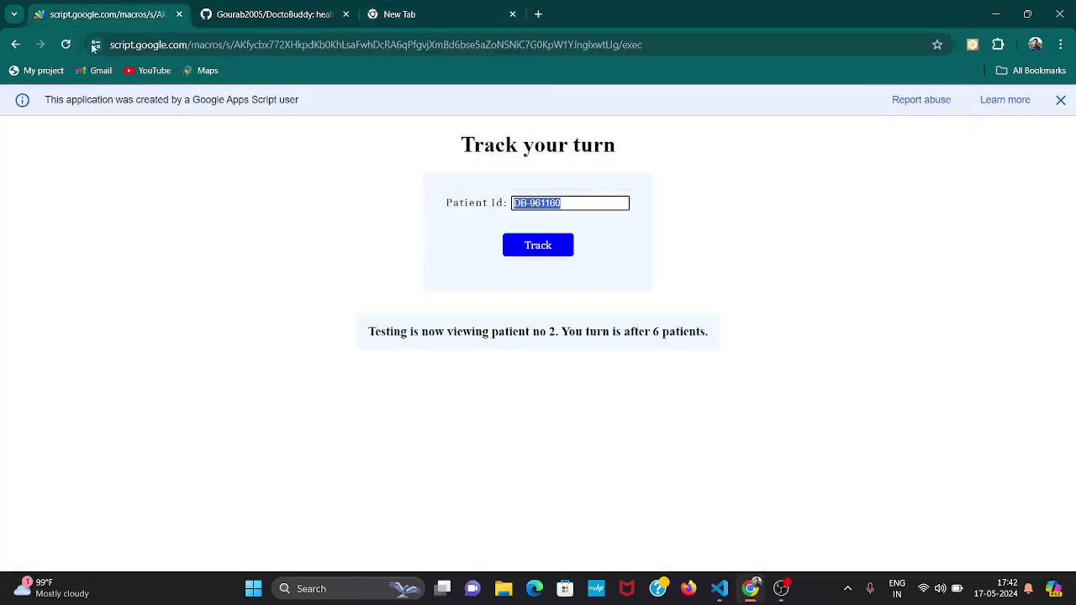
pyautogui.click(15, 45)
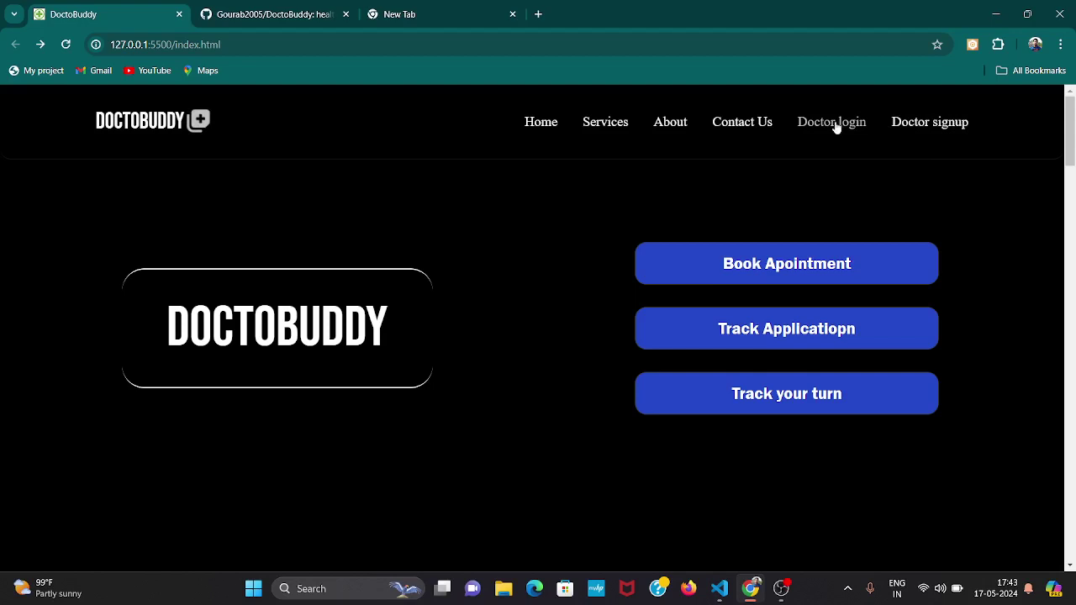
# Open the Doctor signup page from the navigation bar.
pyautogui.click(912, 131)
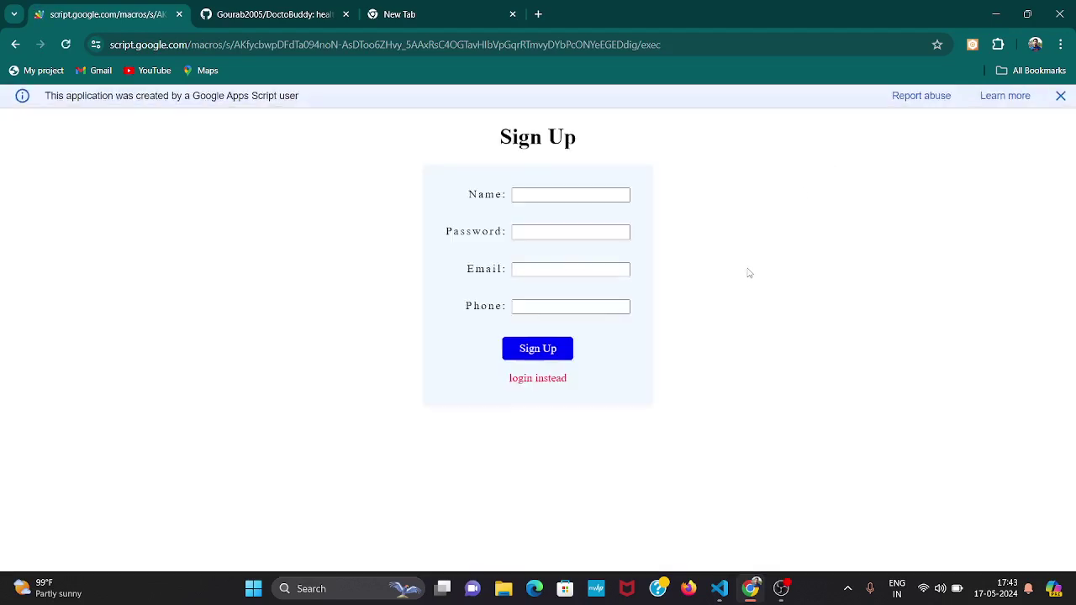
# Autofill the doctor's name, email and phone from saved suggestions, add the password, and click Sign Up.
pyautogui.click(596, 204)
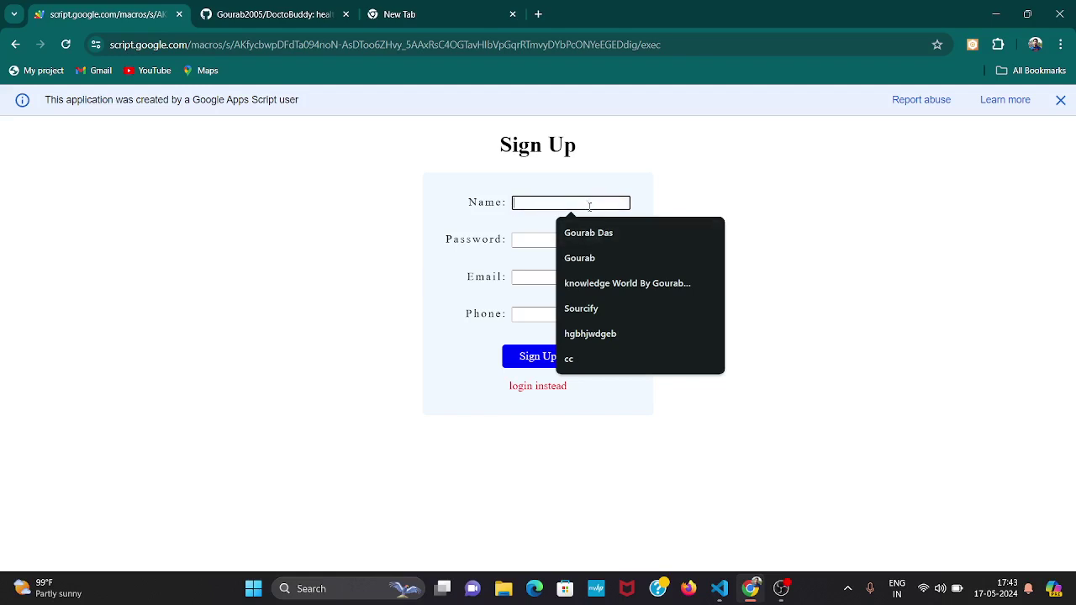
pyautogui.click(580, 233)
pyautogui.click(580, 239)
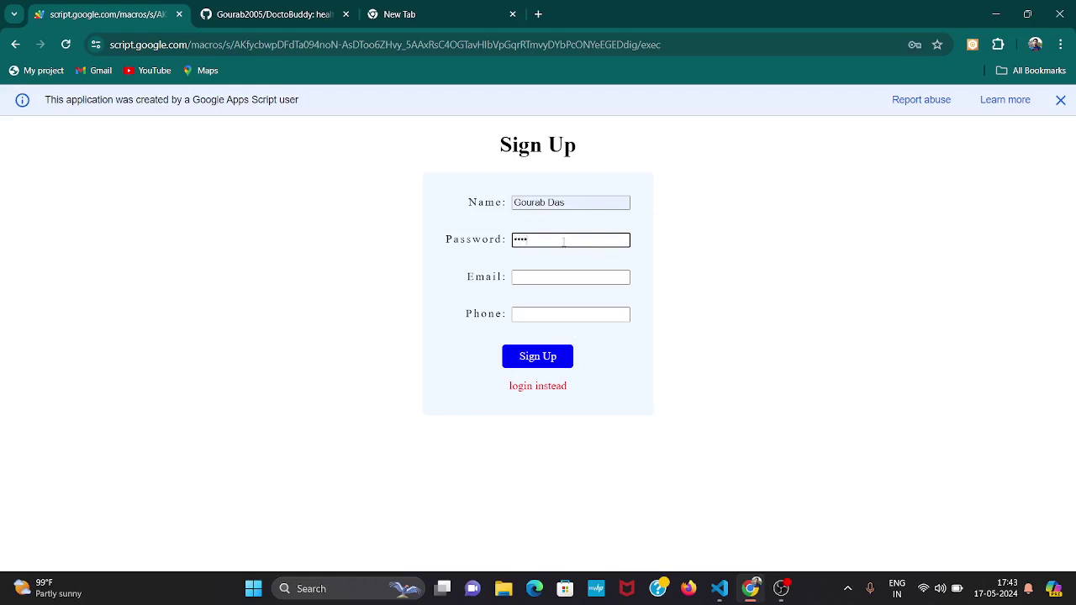
pyautogui.click(558, 276)
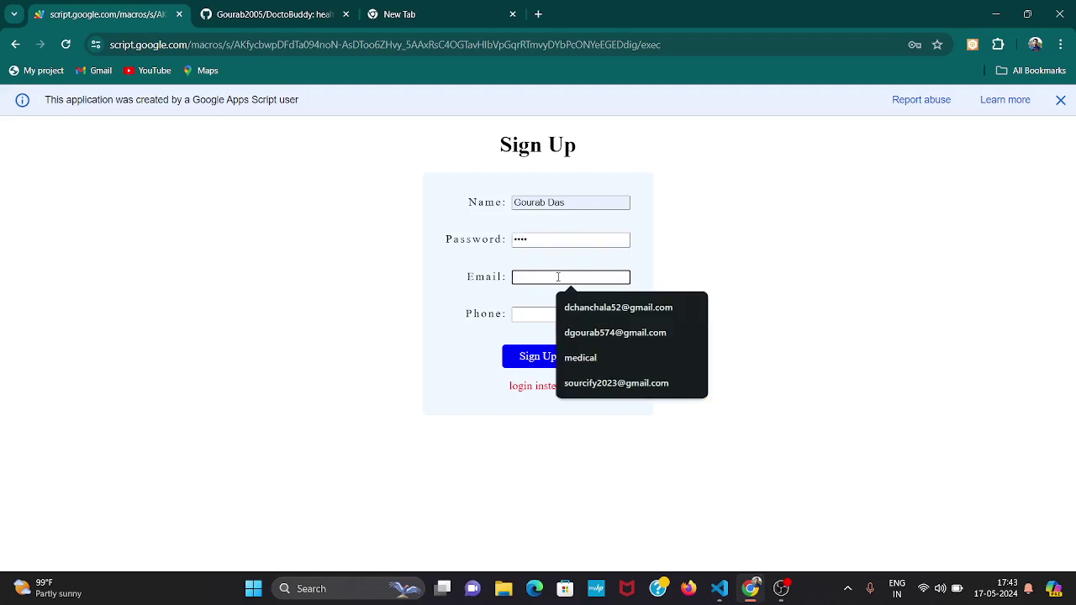
pyautogui.click(580, 306)
pyautogui.click(559, 316)
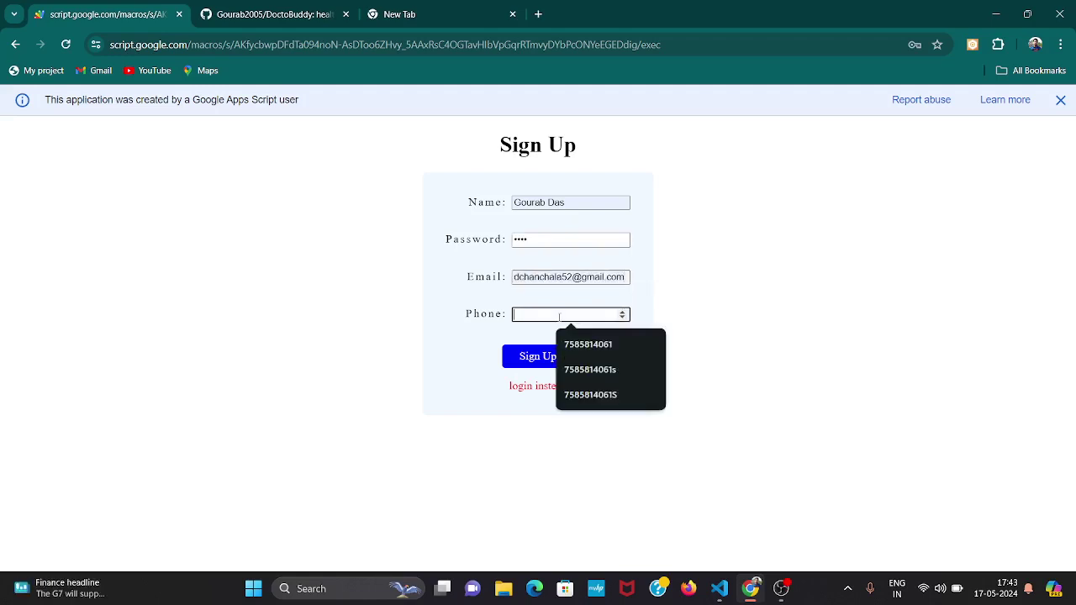
pyautogui.click(584, 345)
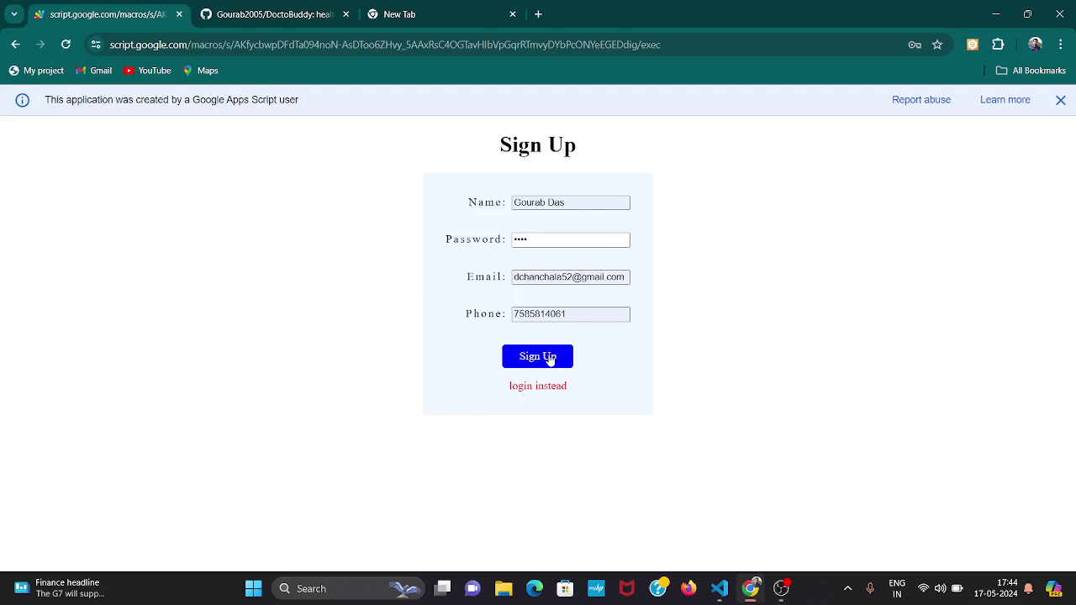
pyautogui.click(550, 359)
# Return to the home page and open the Doctor login Sign In page with empty ID and password.
pyautogui.click(15, 44)
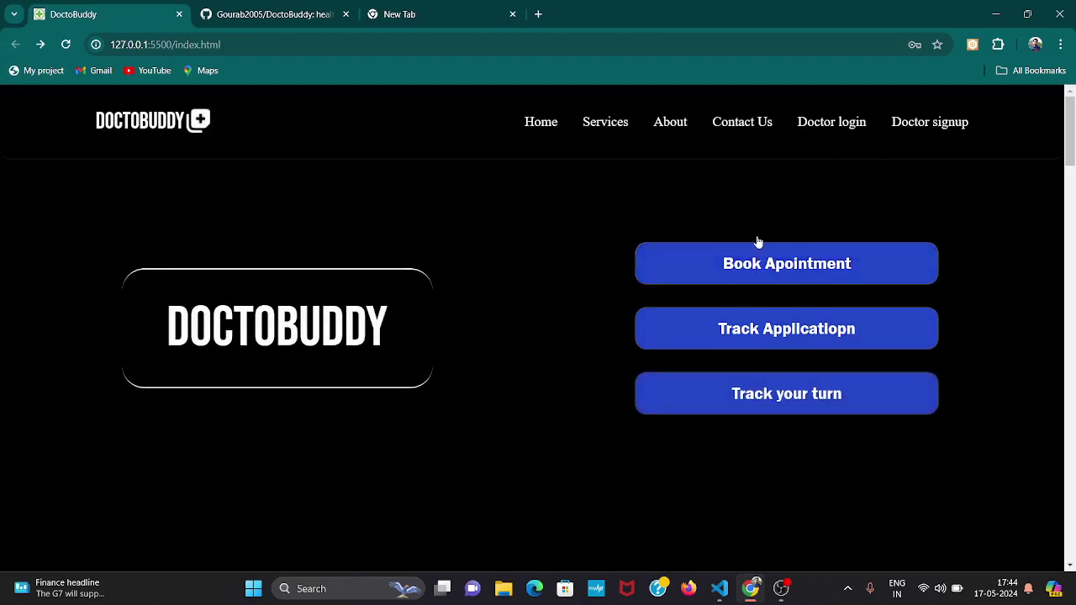
pyautogui.click(842, 126)
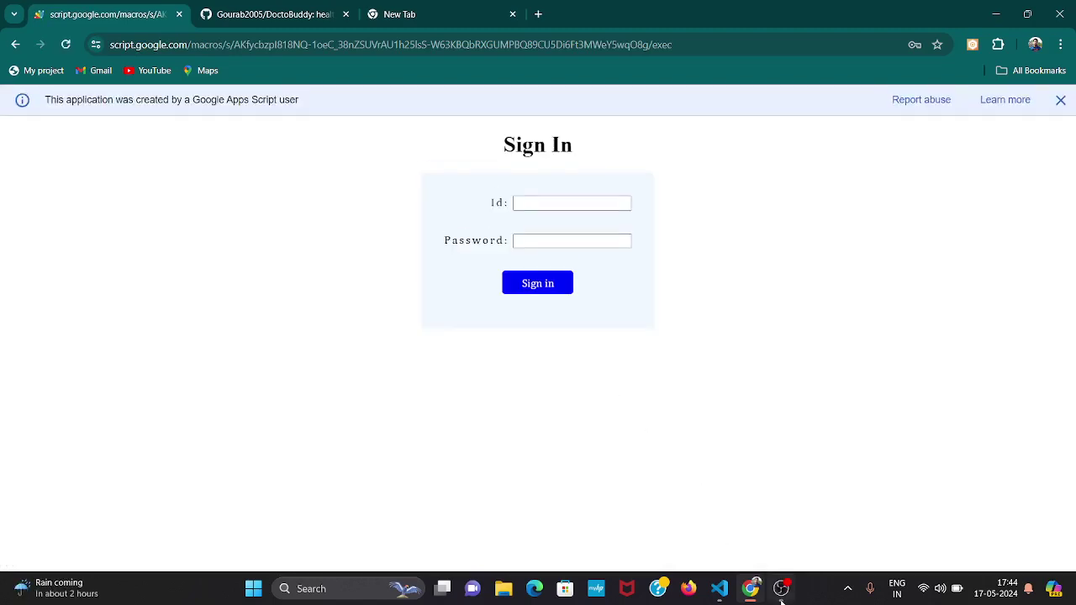
pyautogui.moveTo(781, 589)
pyautogui.click(758, 513)
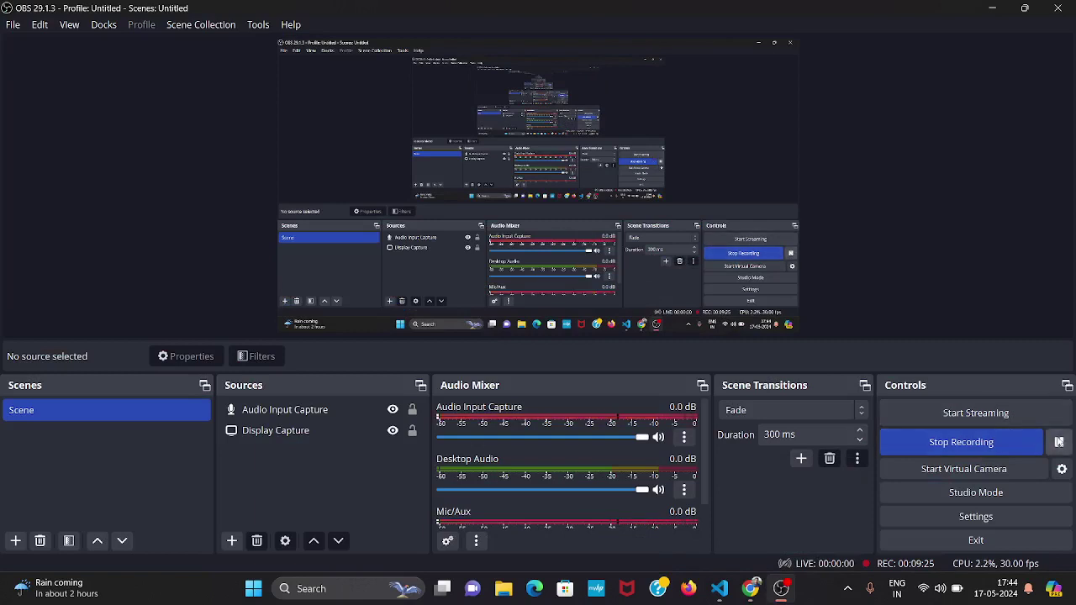
pyautogui.click(1059, 442)
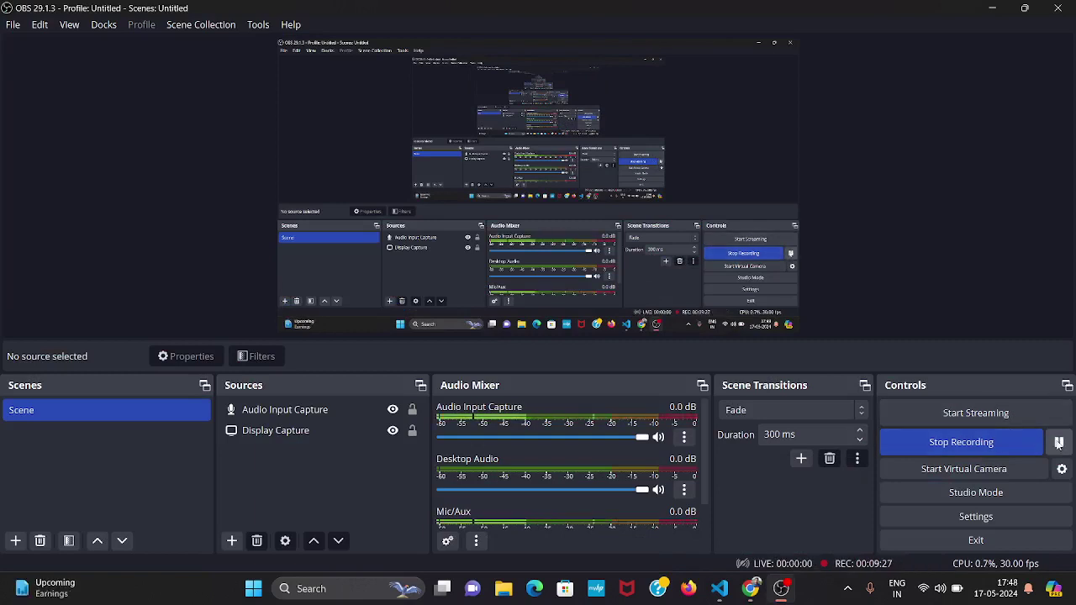
pyautogui.moveTo(750, 588)
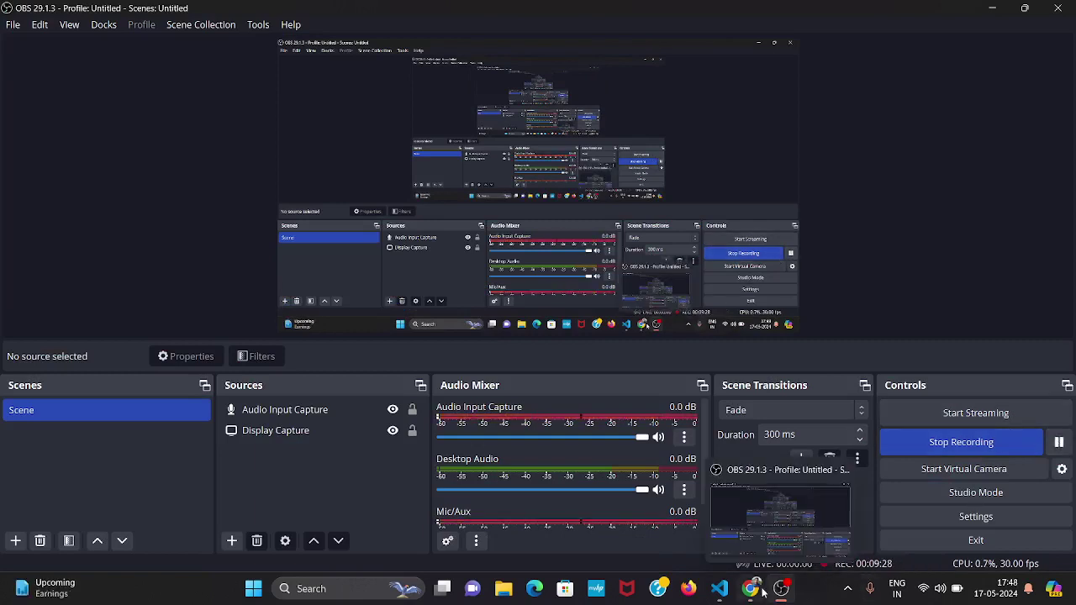
pyautogui.click(756, 545)
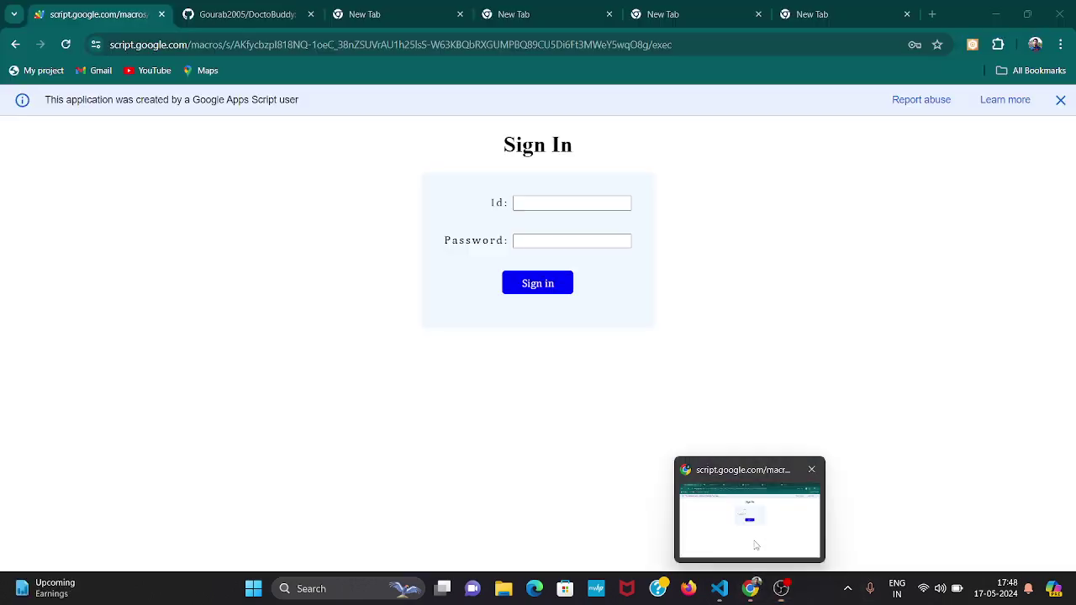
# Paste the doctor's ID into the sign-in form's Id field, leaving the password blank.
pyautogui.click(584, 203)
pyautogui.write('DB-8610')
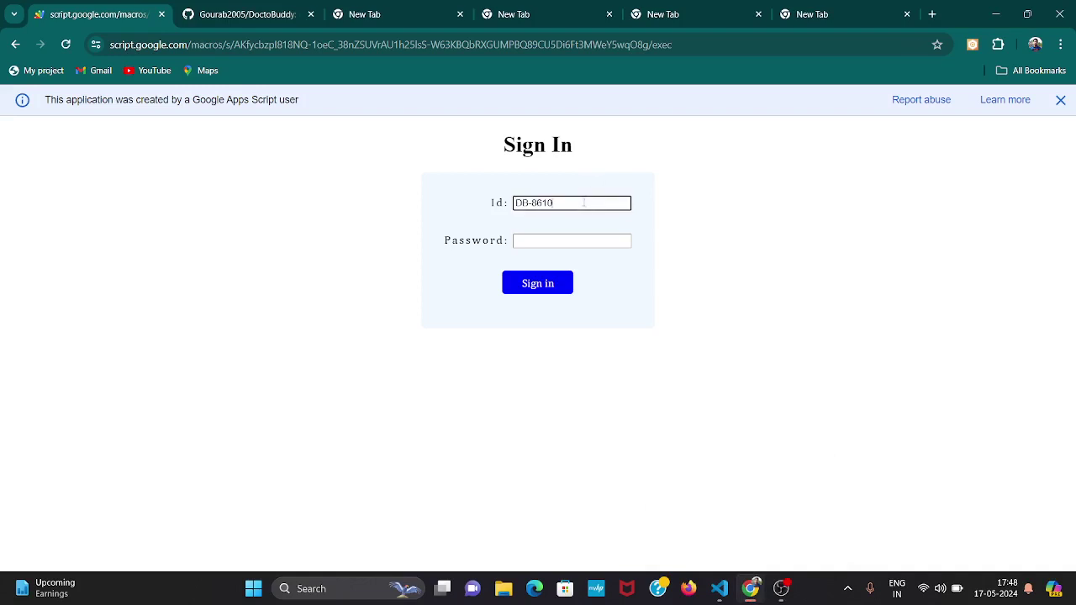
pyautogui.click(575, 240)
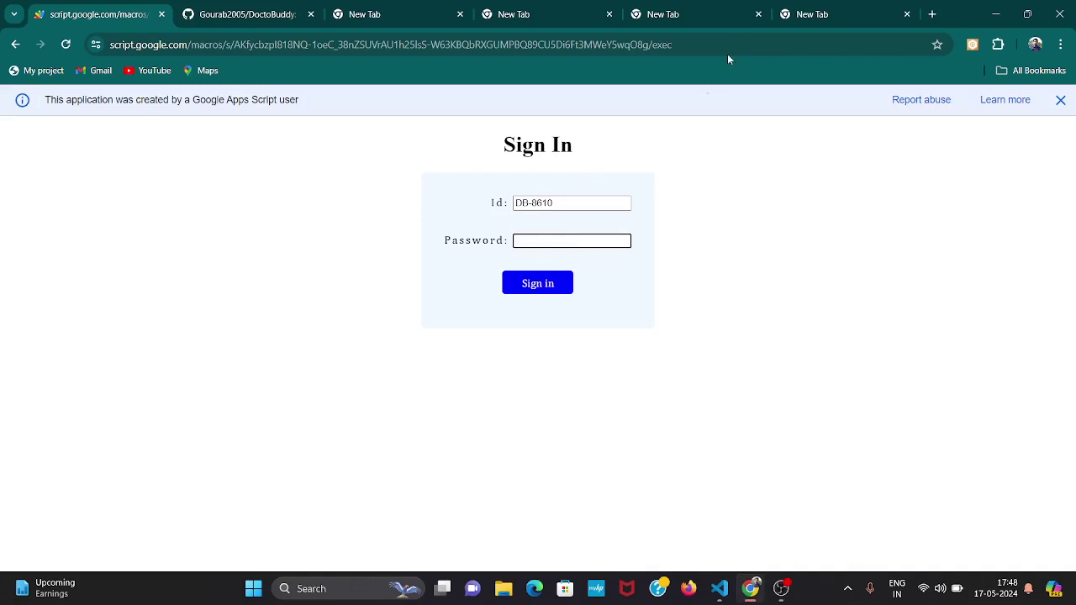
# Cycle through the open tabs to the one with the doctor's ID, then return to the sign-in page.
pyautogui.click(641, 13)
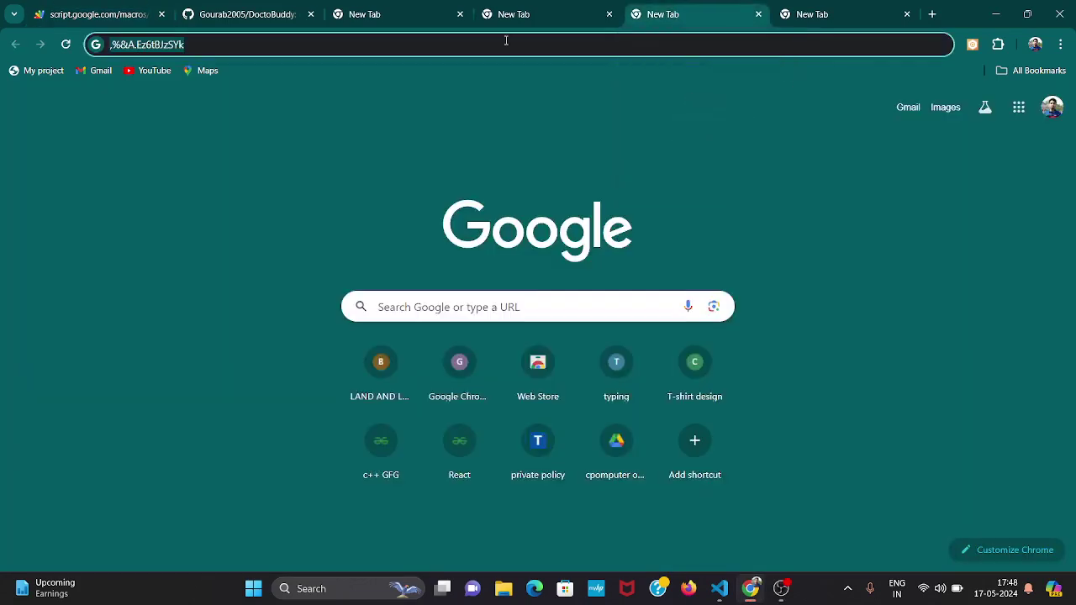
pyautogui.click(260, 7)
pyautogui.click(416, 10)
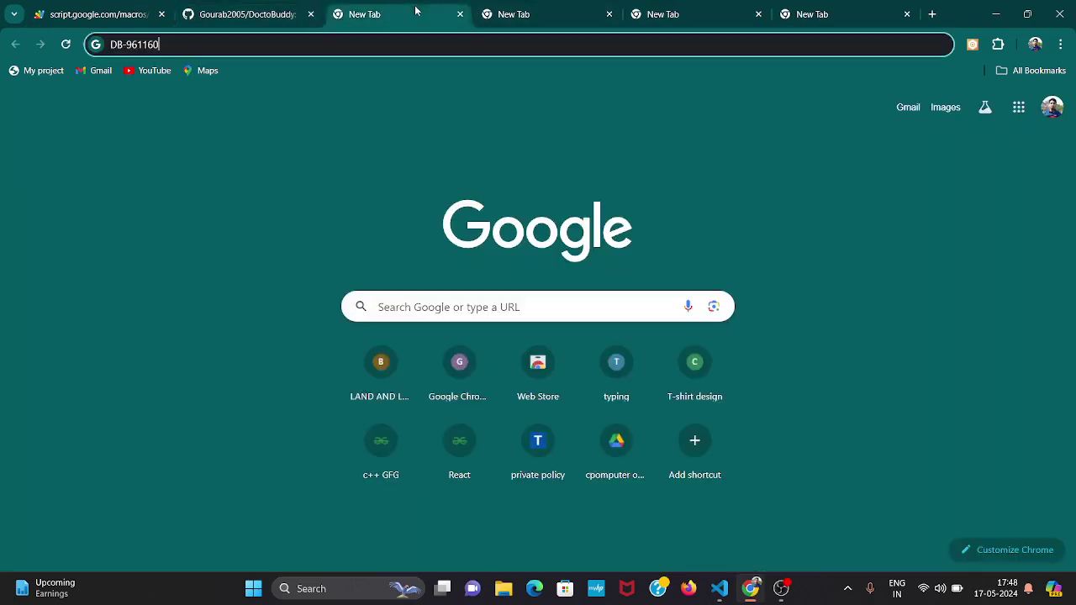
pyautogui.click(540, 6)
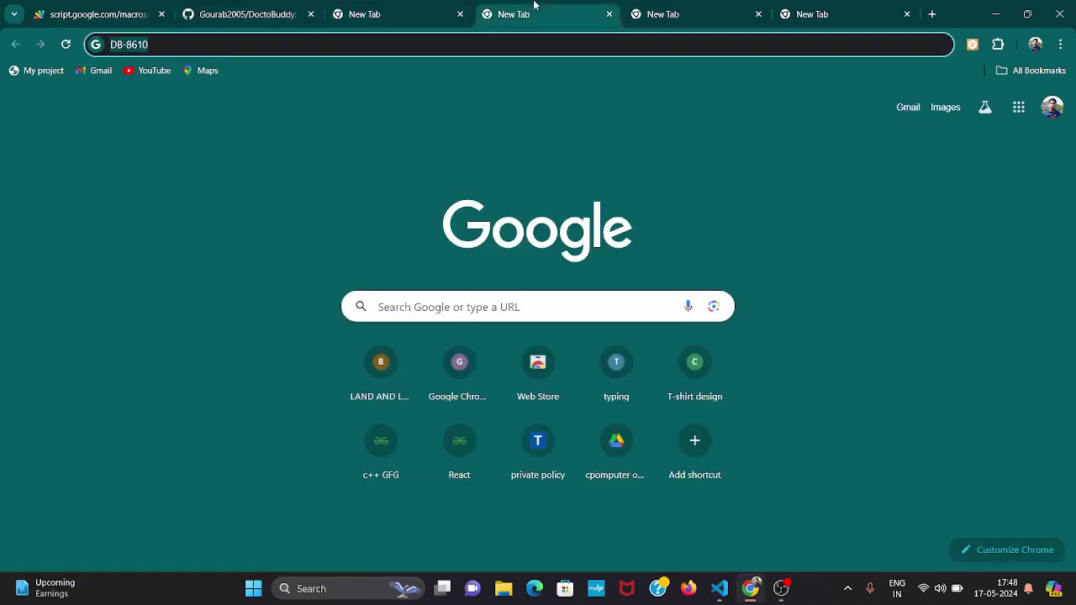
pyautogui.click(130, 8)
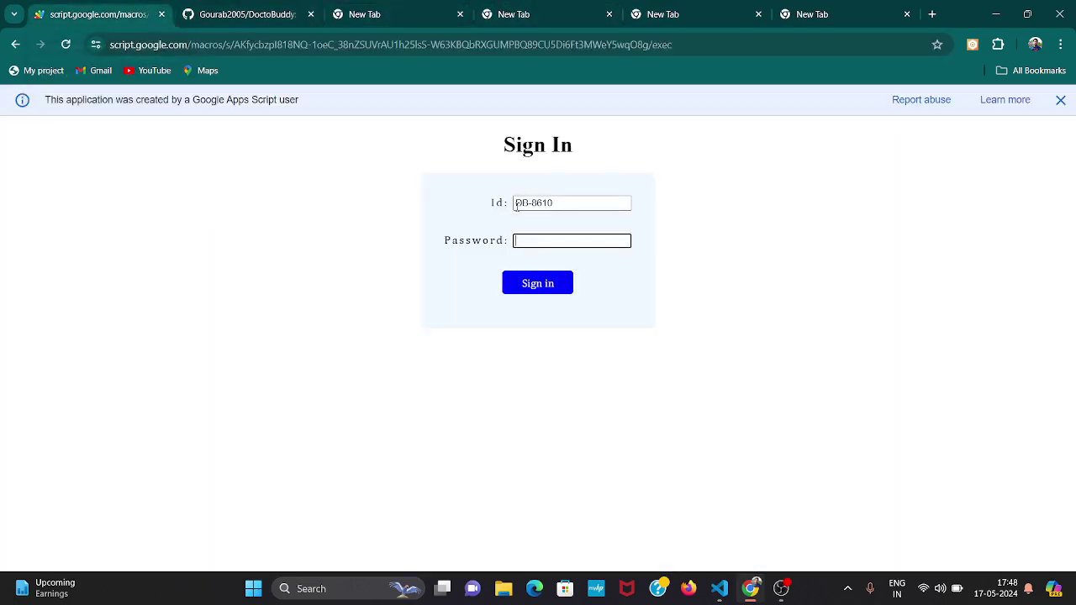
# Paste the doctor's password and sign in to the patient appointments table.
pyautogui.click(555, 241)
pyautogui.hotkey('ctrl', 'v')
pyautogui.click(559, 284)
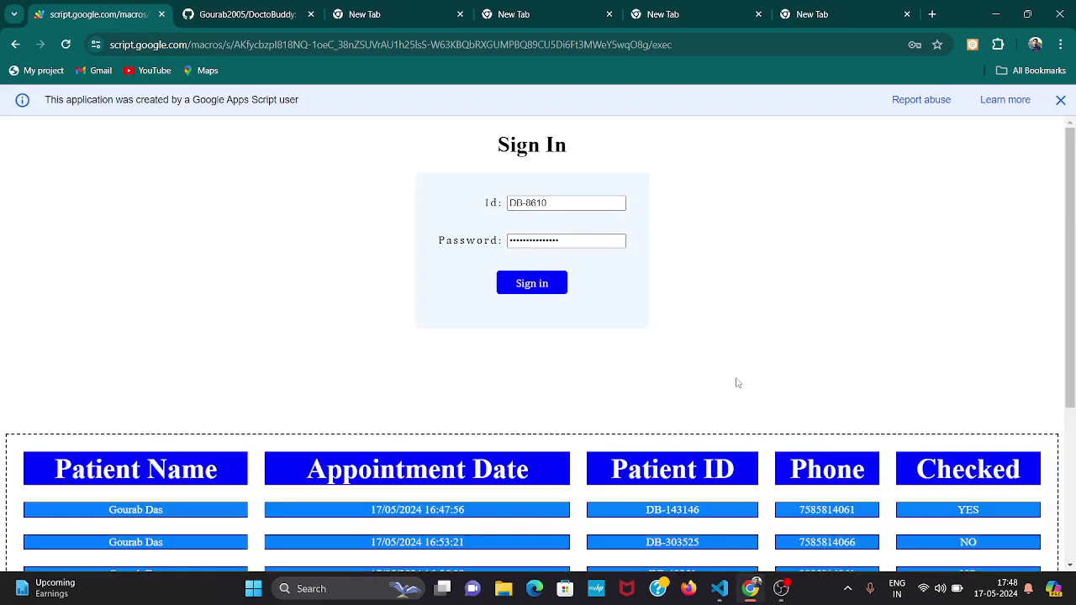
# Review the lower appointment rows and mark the second appointment as checked.
pyautogui.scroll(-2, 776, 389)
pyautogui.scroll(-1, 775, 389)
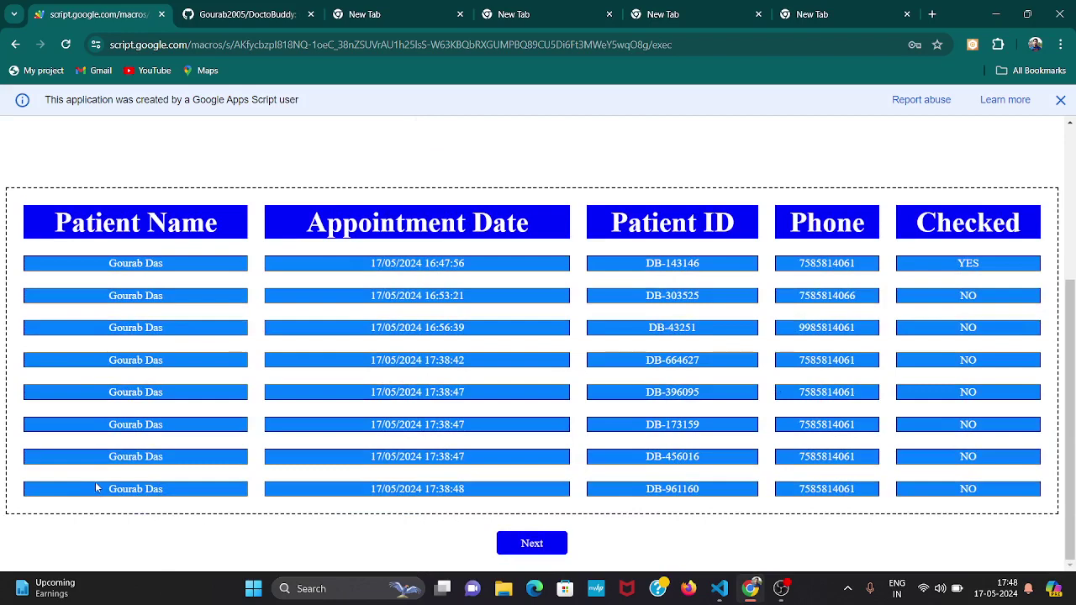
pyautogui.moveTo(95, 488); pyautogui.dragTo(215, 486)
pyautogui.moveTo(861, 456); pyautogui.dragTo(590, 470)
pyautogui.moveTo(761, 486); pyautogui.dragTo(108, 489)
pyautogui.click(981, 491)
pyautogui.click(552, 547)
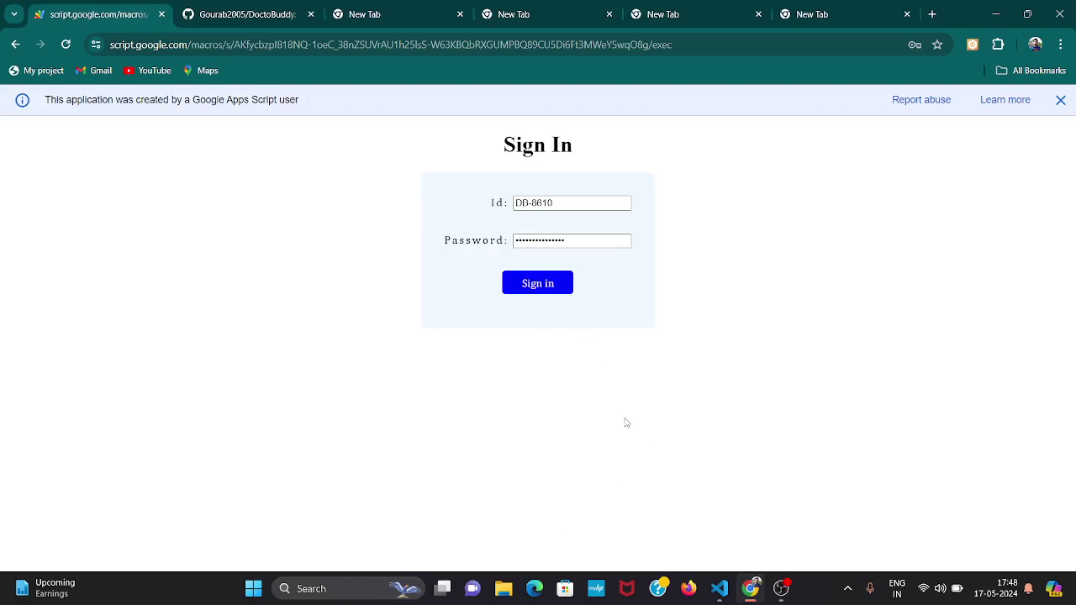
# Confirm the second row reads YES, mark the third appointment checked, and highlight that patient's ID.
pyautogui.scroll(-3, 625, 423)
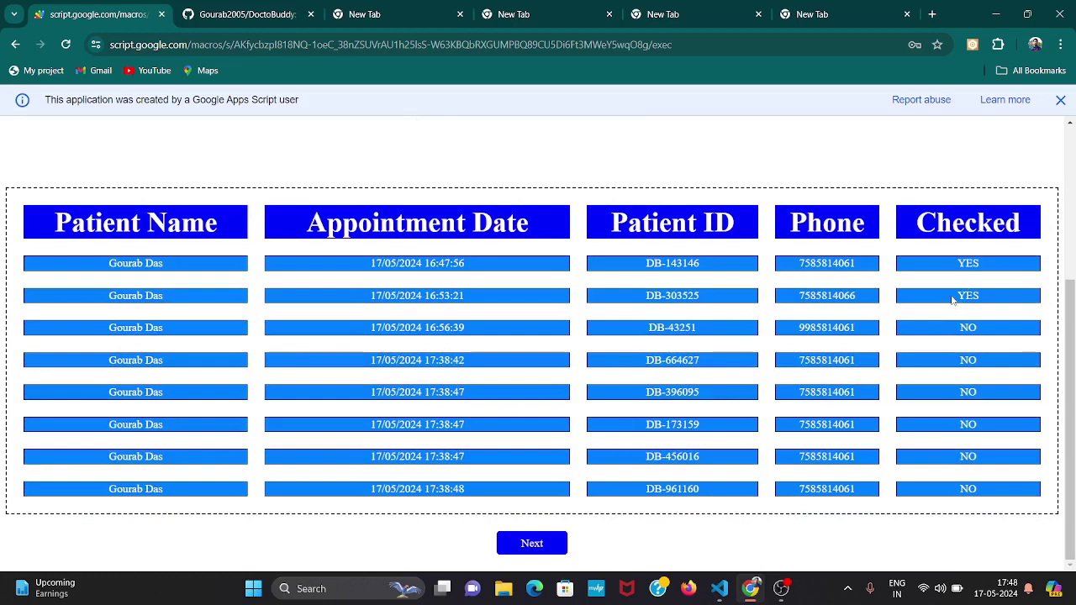
pyautogui.doubleClick(965, 296)
pyautogui.click(992, 295)
pyautogui.moveTo(956, 297); pyautogui.dragTo(989, 304)
pyautogui.click(971, 328)
pyautogui.click(552, 543)
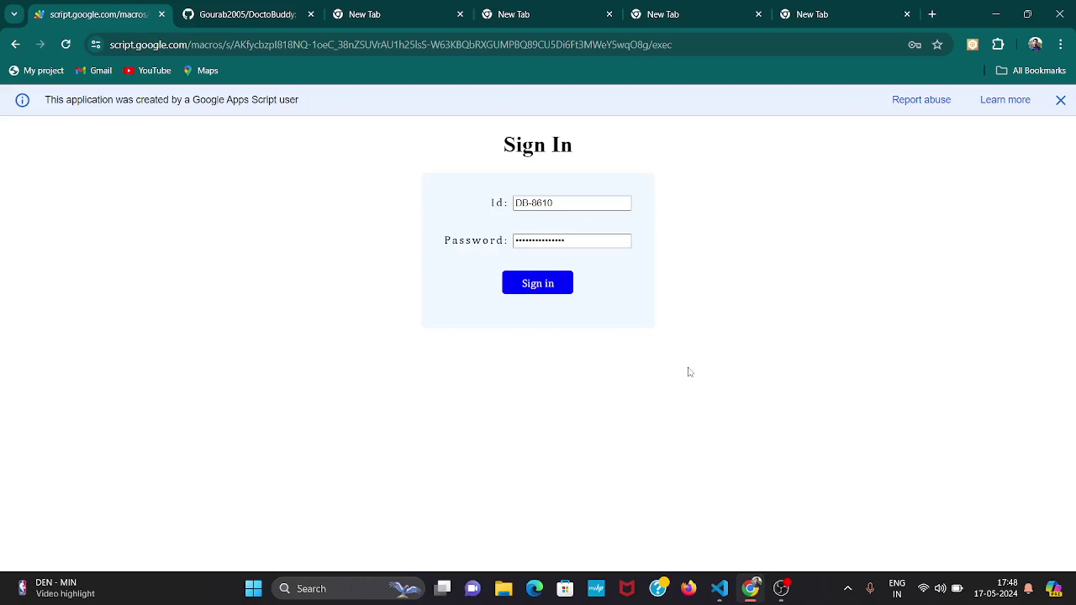
pyautogui.scroll(-3, 688, 372)
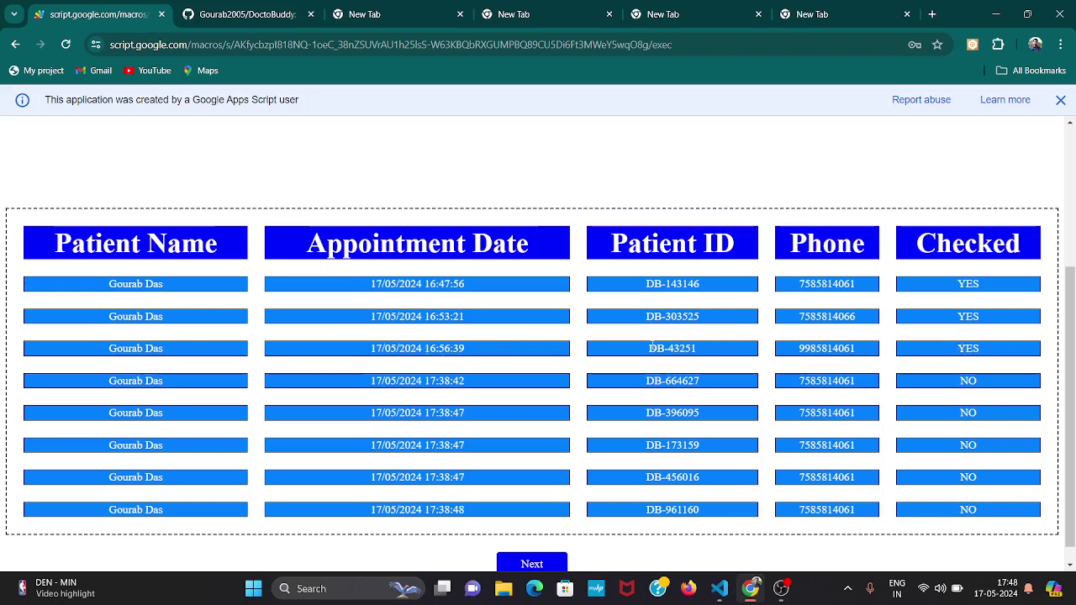
pyautogui.moveTo(650, 347); pyautogui.dragTo(702, 348)
pyautogui.hotkey('ctrl', 'c')
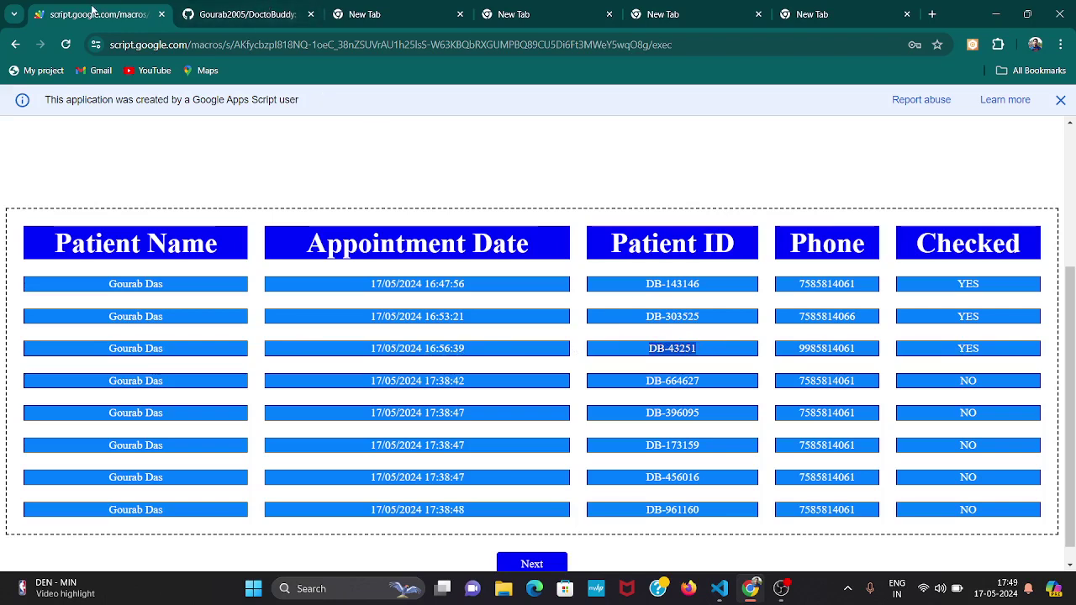
# Return home, open Track Application, and paste the third patient's ID.
pyautogui.click(16, 44)
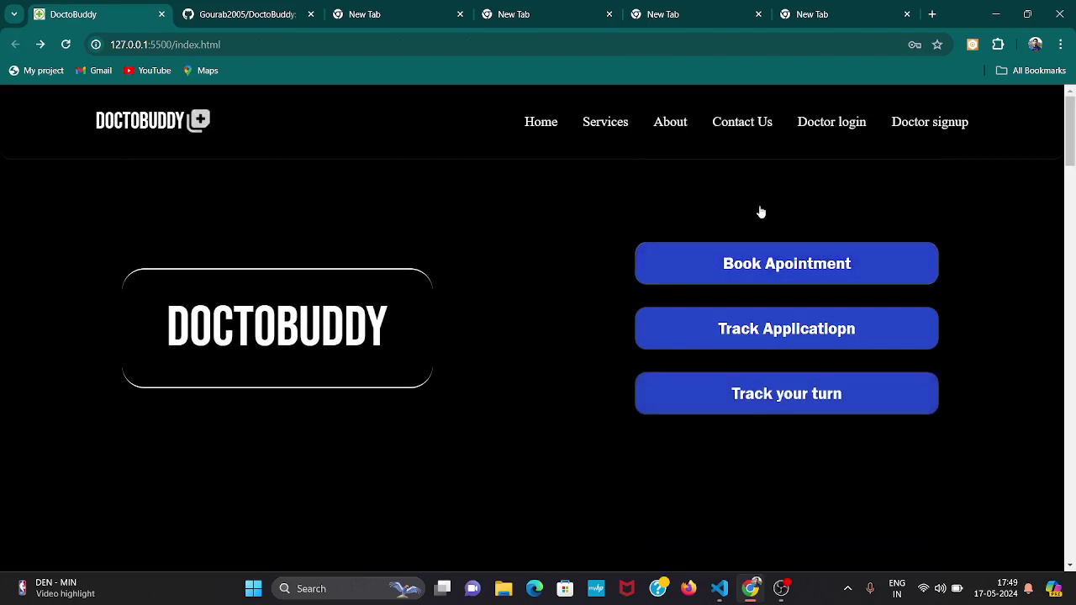
pyautogui.click(775, 331)
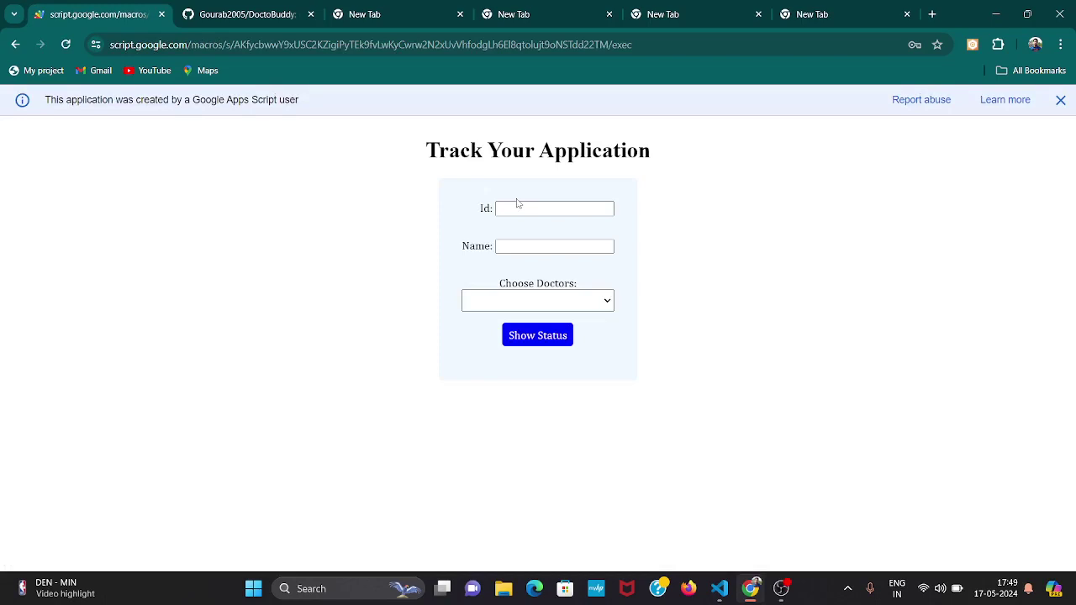
pyautogui.click(522, 208)
pyautogui.write('DB 43251')
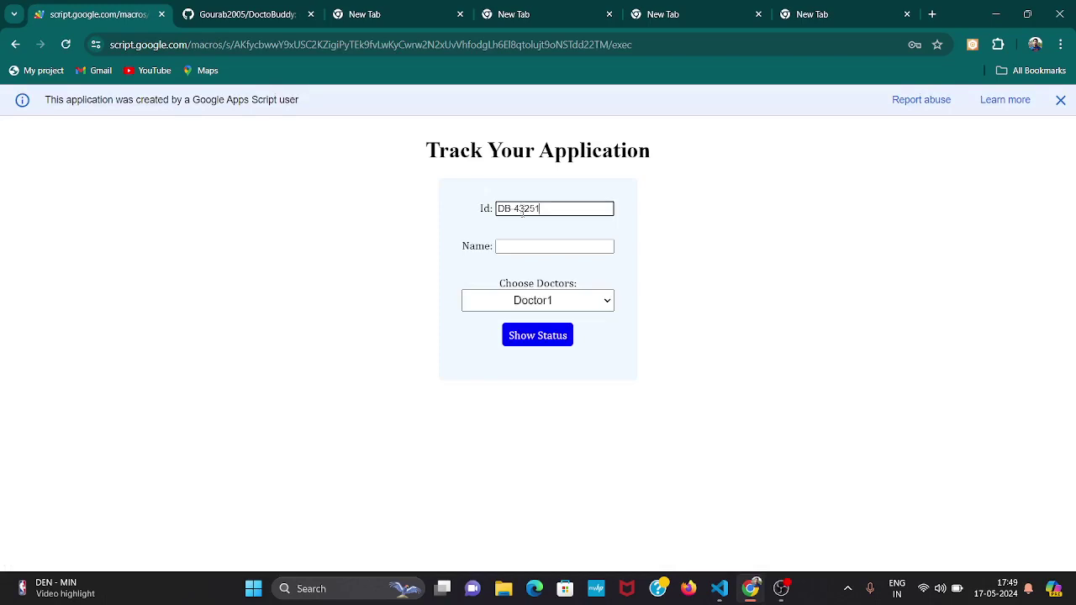
# Accept the suggested patient name, choose doctor Testing, and view the status showing Checked YES.
pyautogui.click(532, 245)
pyautogui.click(566, 278)
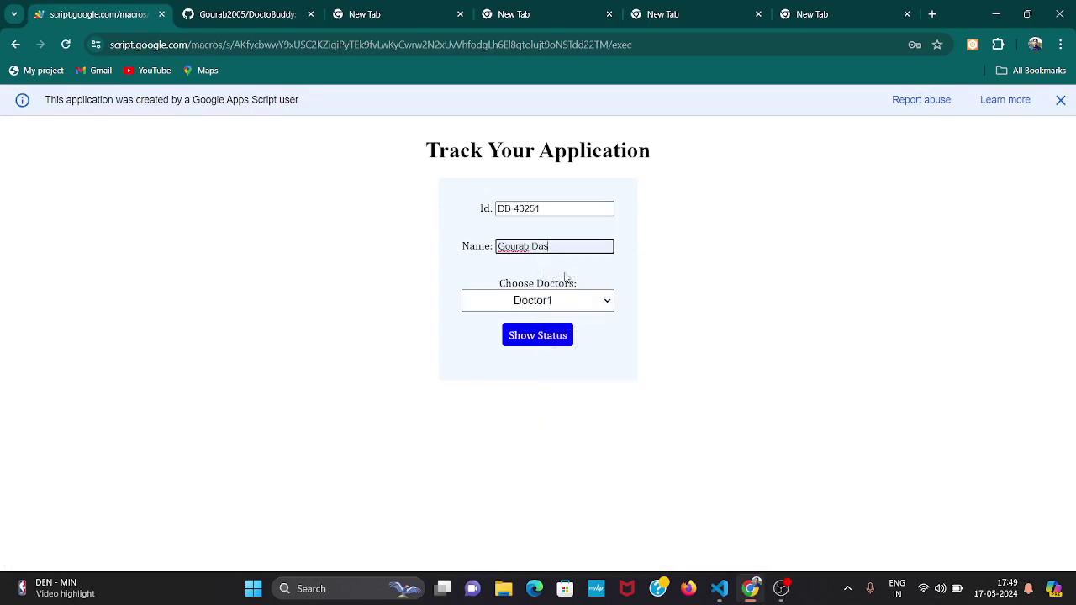
pyautogui.click(561, 301)
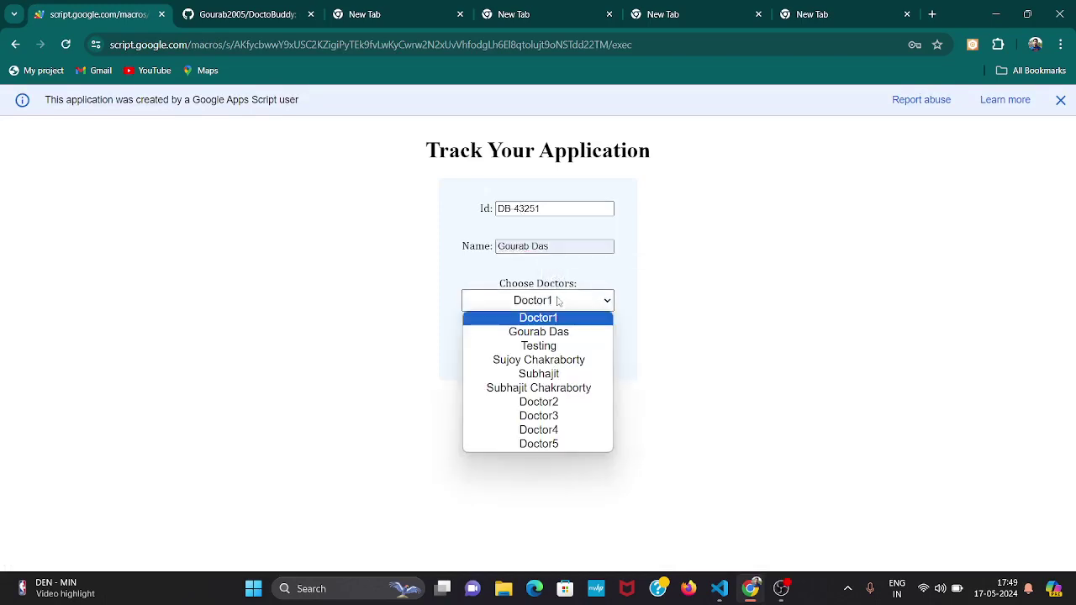
pyautogui.click(548, 345)
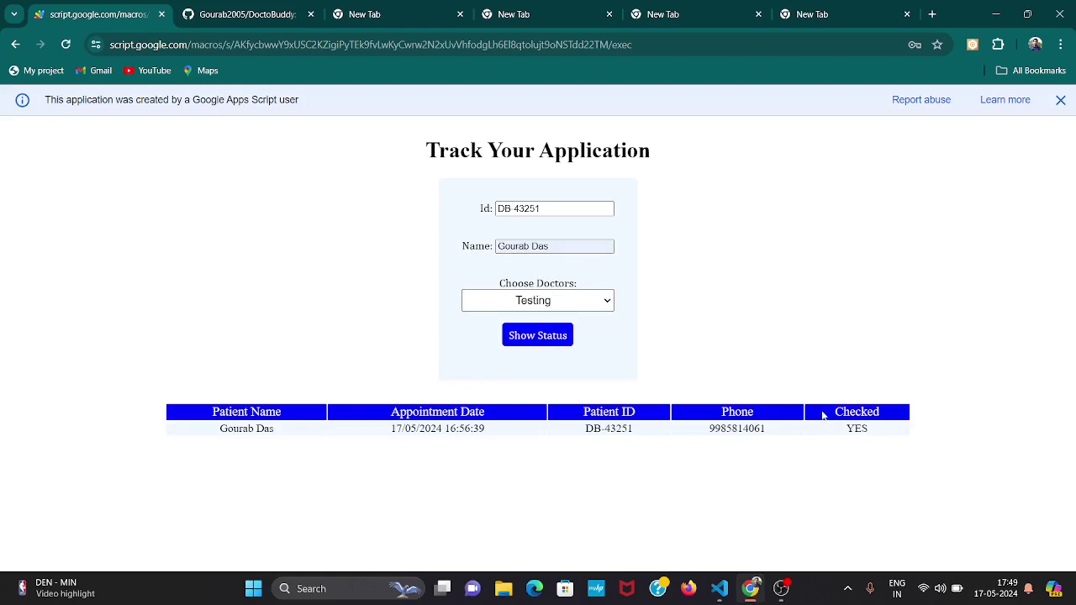
pyautogui.moveTo(824, 418); pyautogui.dragTo(875, 429)
pyautogui.click(875, 431)
# From the home page, open Track your turn and track the third patient's ID.
pyautogui.click(16, 44)
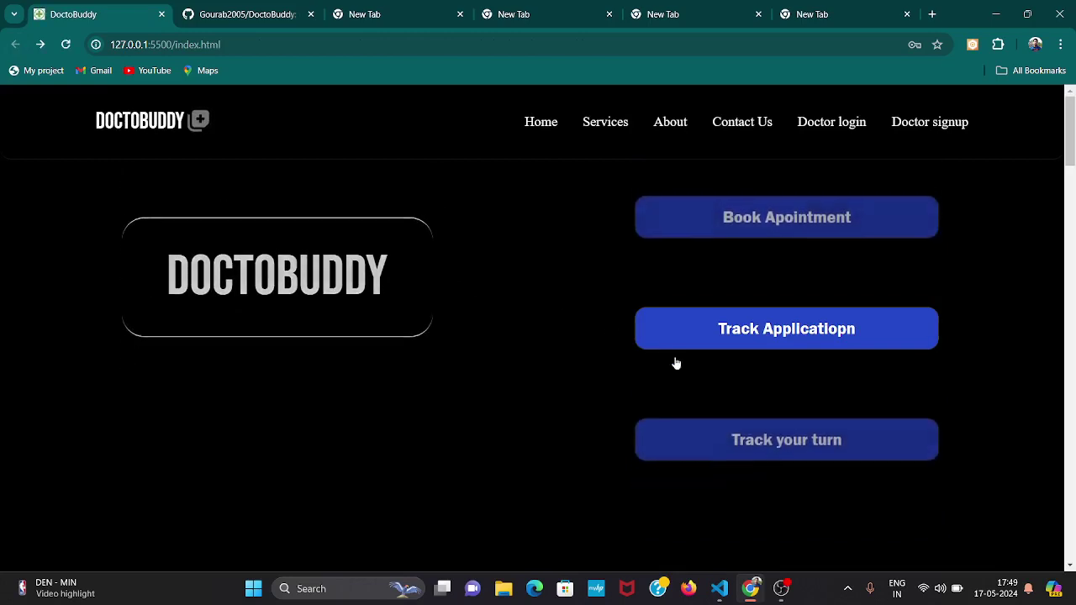
pyautogui.click(752, 406)
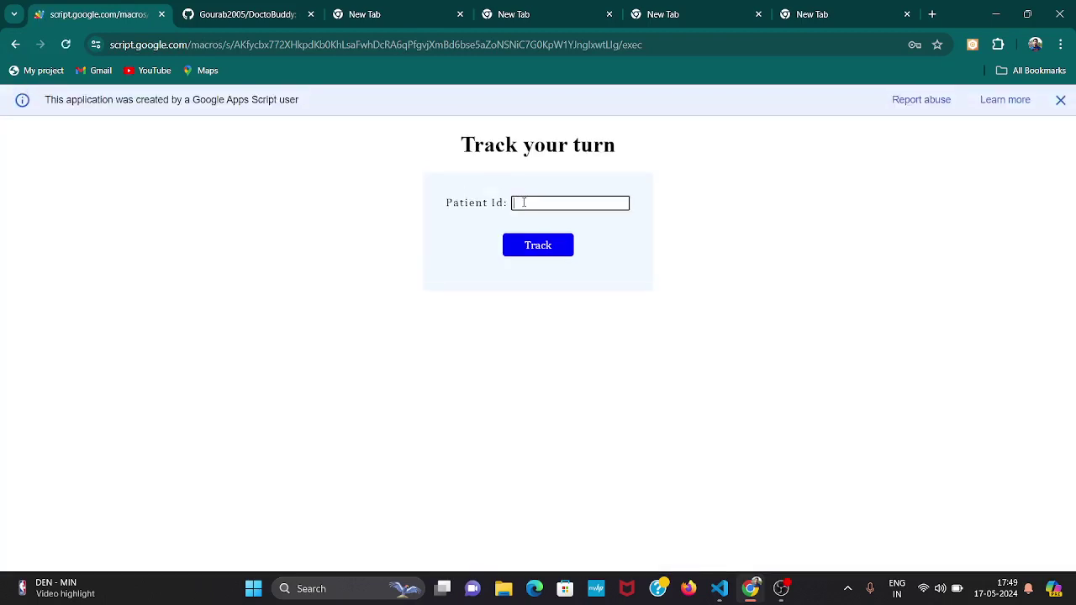
pyautogui.hotkey('ctrl', 'v')
pyautogui.click(543, 251)
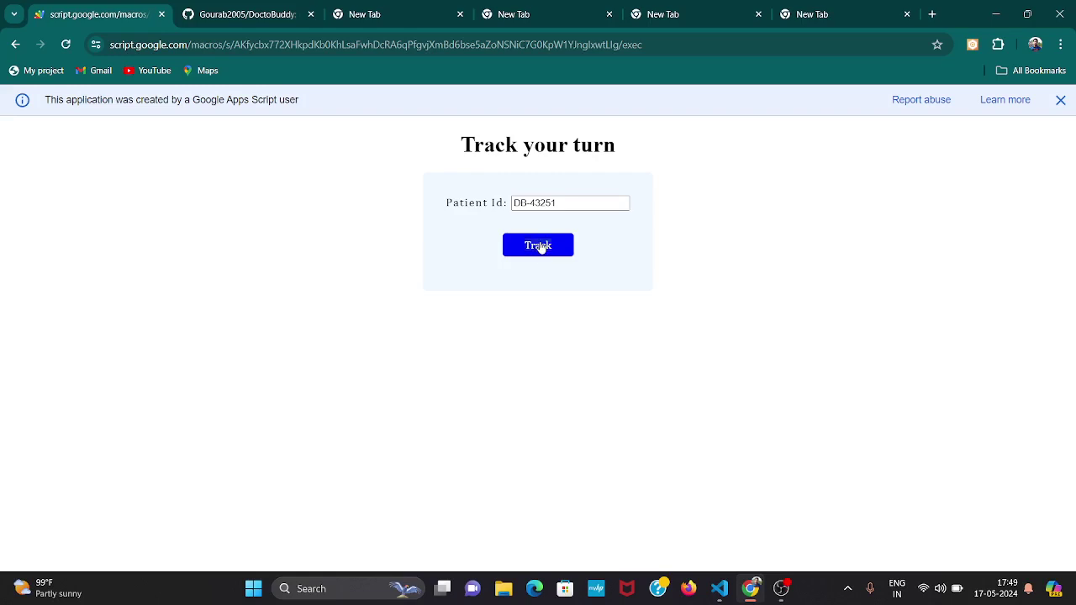
# Inspect the turn result's heading and Patient Id, then go back to the DoctoBuddy home page.
pyautogui.moveTo(541, 248); pyautogui.dragTo(533, 249)
pyautogui.moveTo(451, 133); pyautogui.dragTo(640, 162)
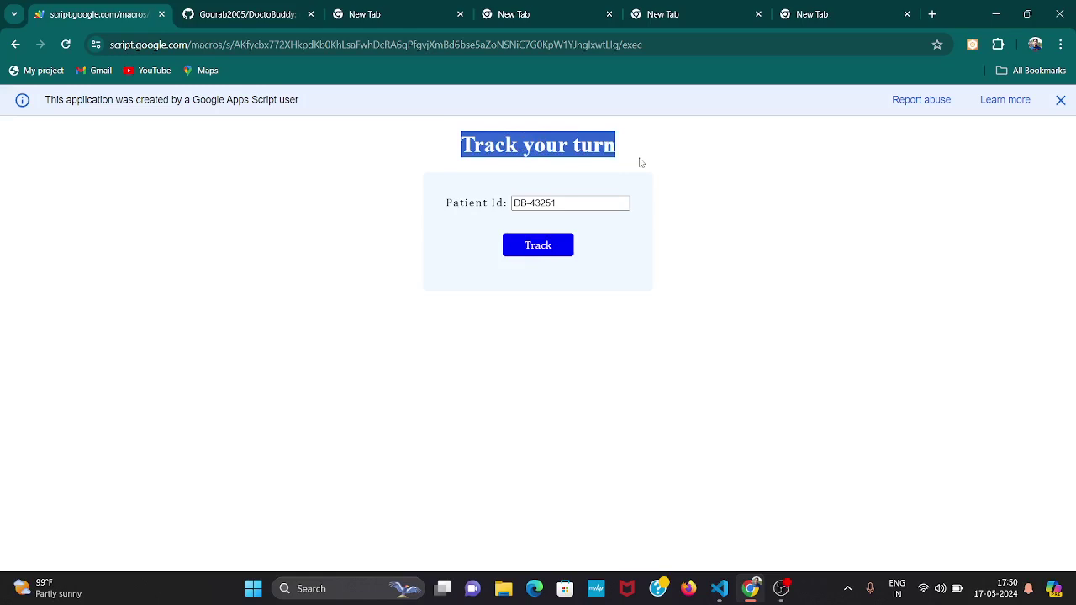
pyautogui.click(642, 162)
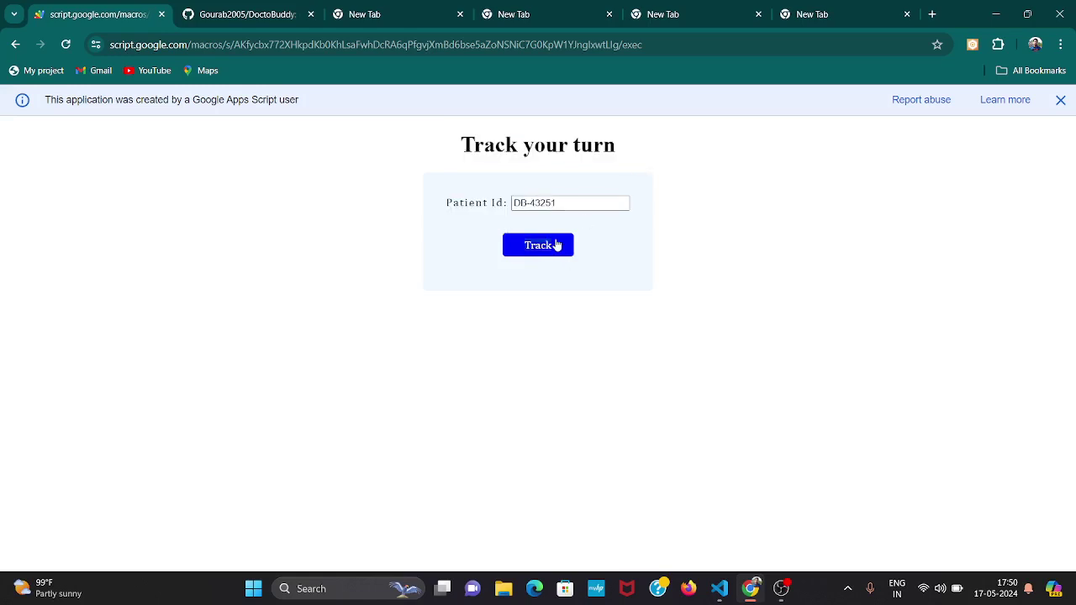
pyautogui.moveTo(552, 248); pyautogui.dragTo(483, 225)
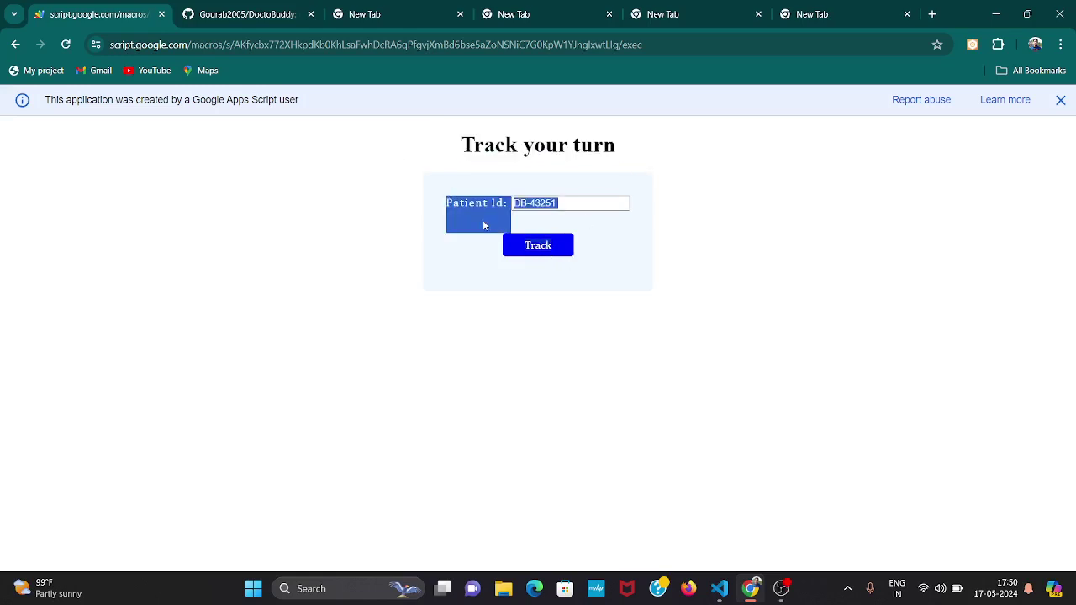
pyautogui.click(483, 226)
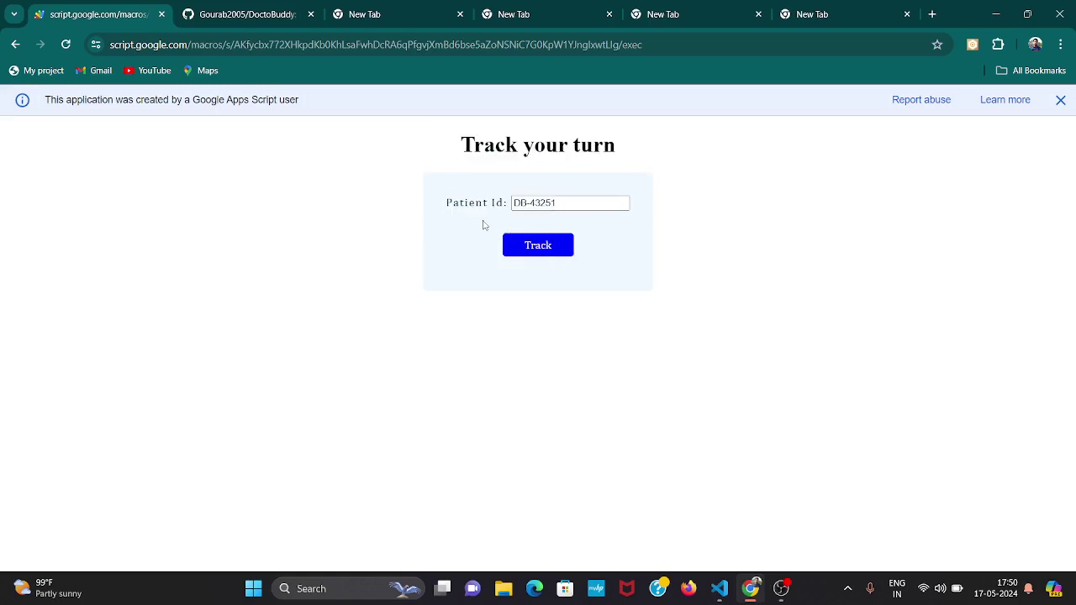
pyautogui.click(15, 44)
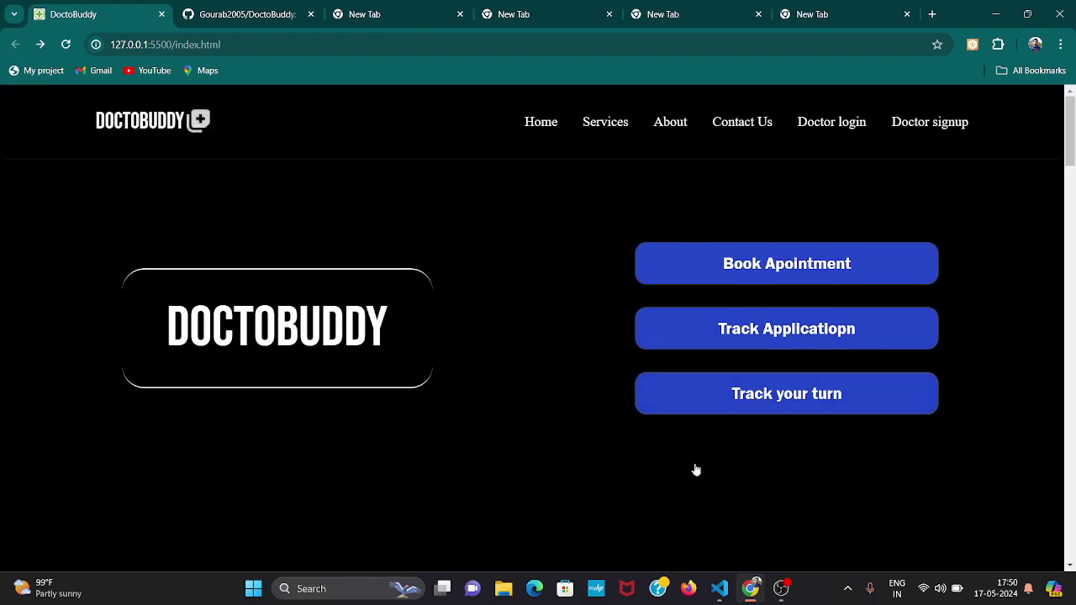
pyautogui.scroll(-1, 455, 438)
pyautogui.scroll(1, 455, 438)
pyautogui.scroll(-1, 480, 411)
pyautogui.scroll(1, 481, 412)
pyautogui.scroll(-6, 496, 434)
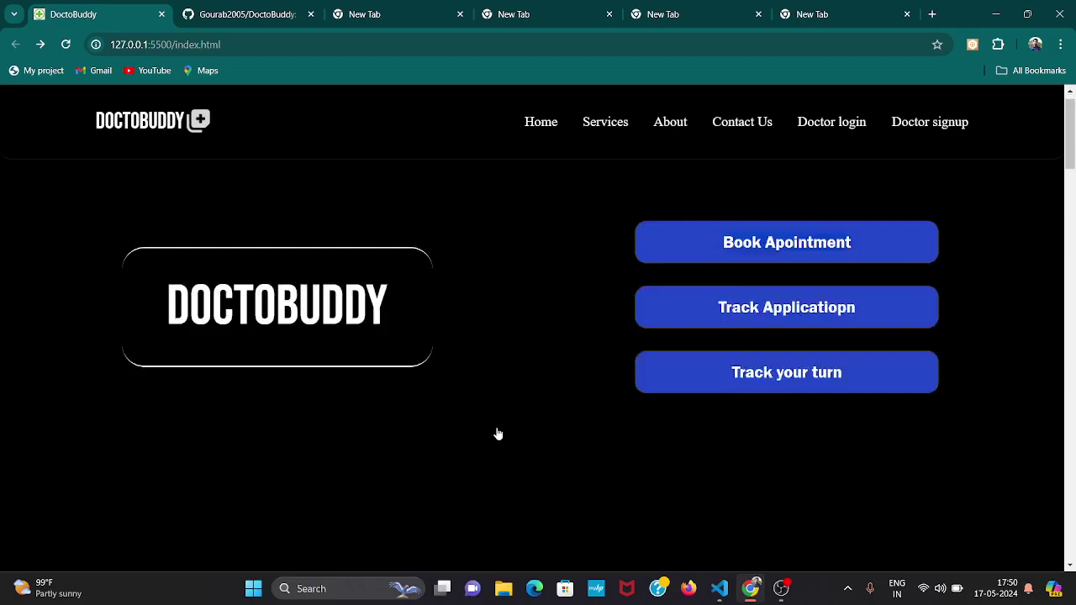
pyautogui.scroll(-7, 498, 434)
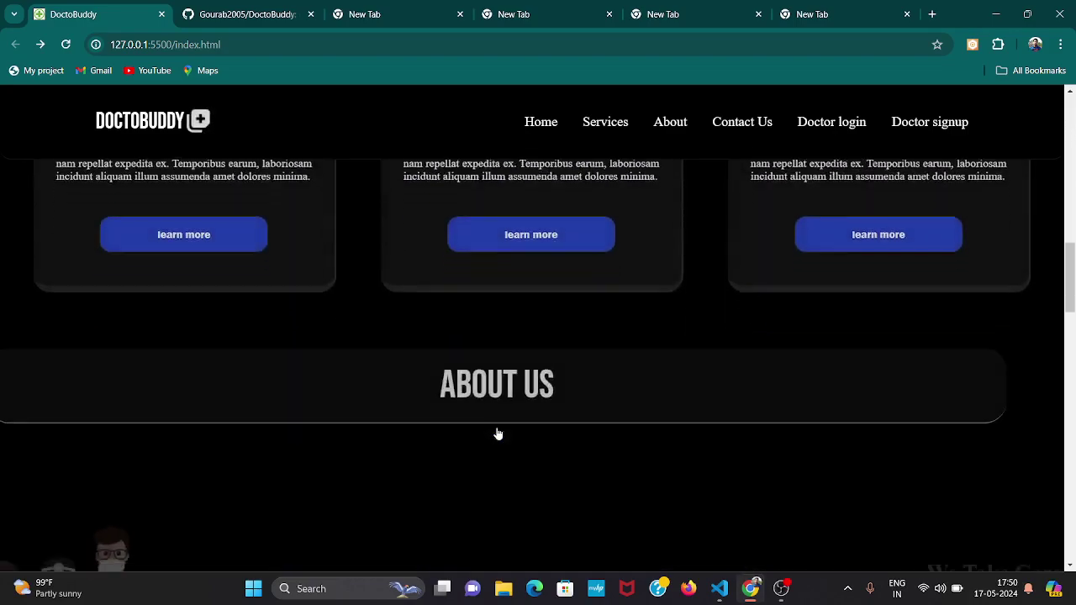
pyautogui.scroll(2, 498, 434)
pyautogui.scroll(1, 82, 278)
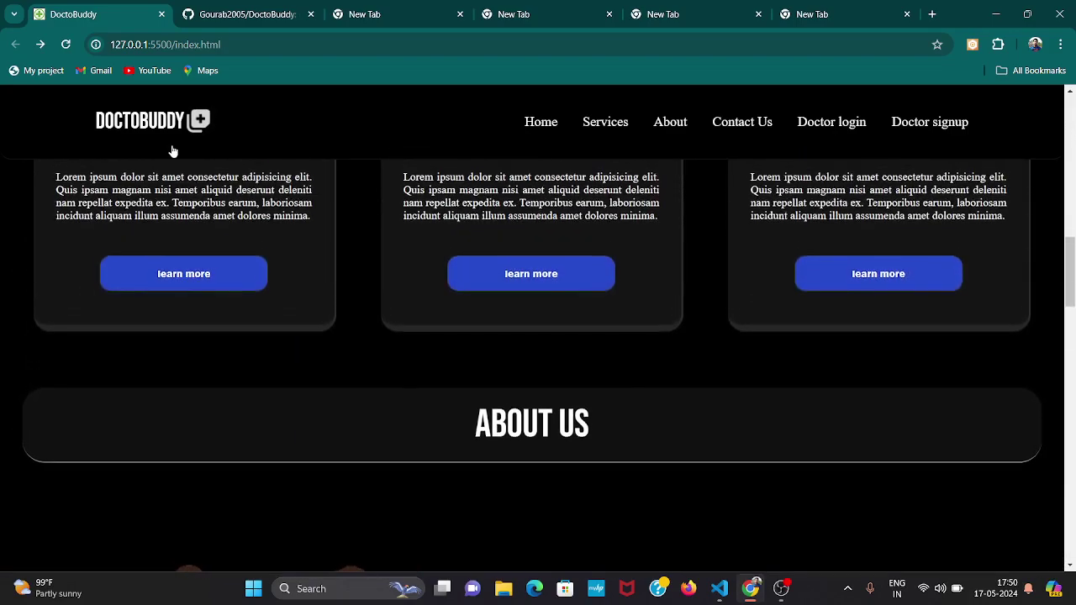
pyautogui.click(278, 15)
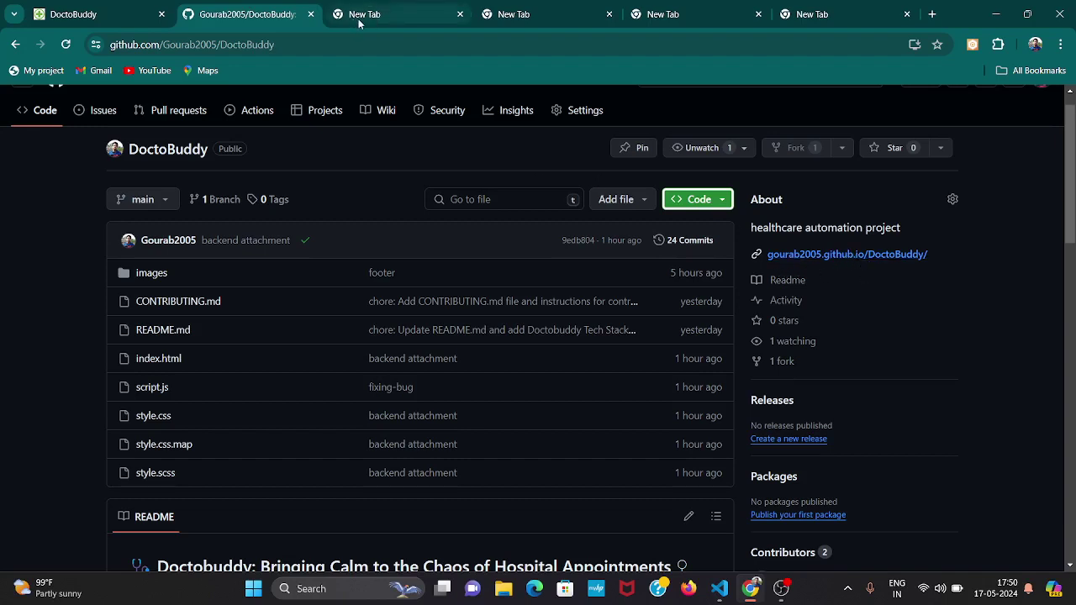
pyautogui.click(71, 15)
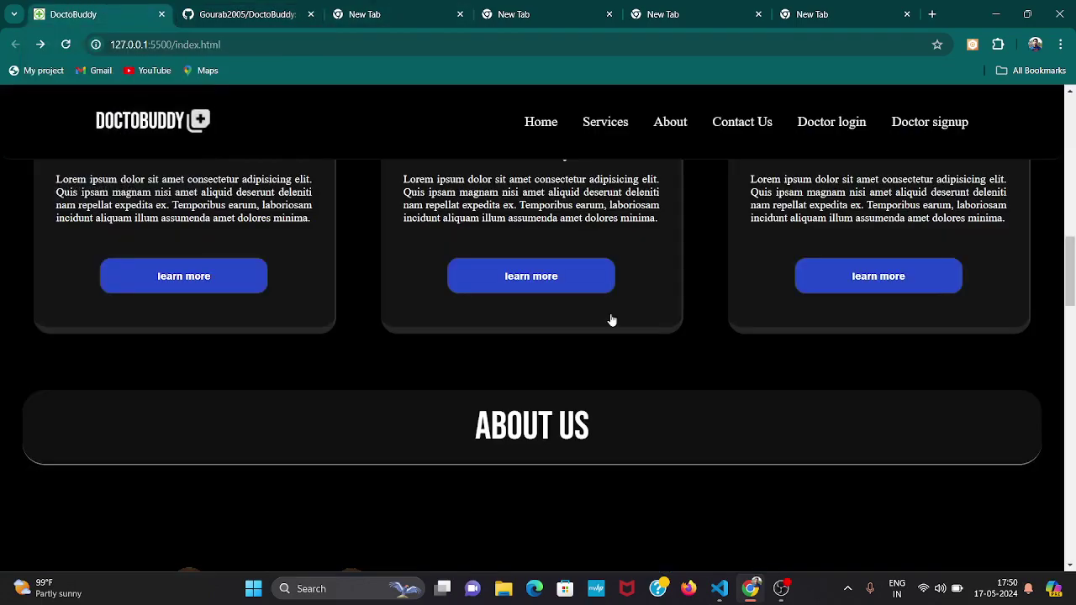
pyautogui.scroll(5, 610, 318)
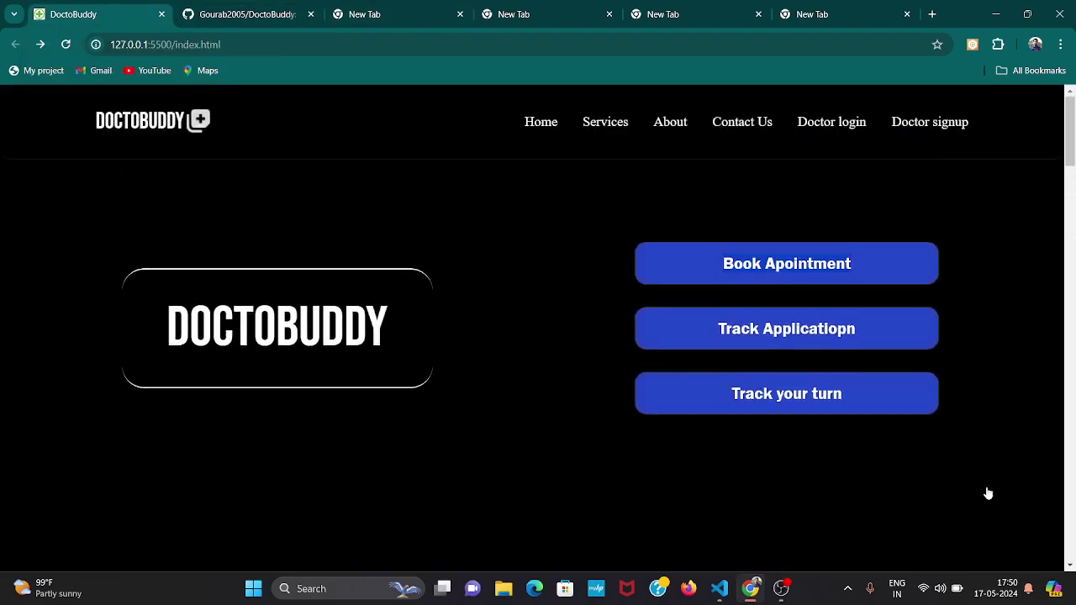